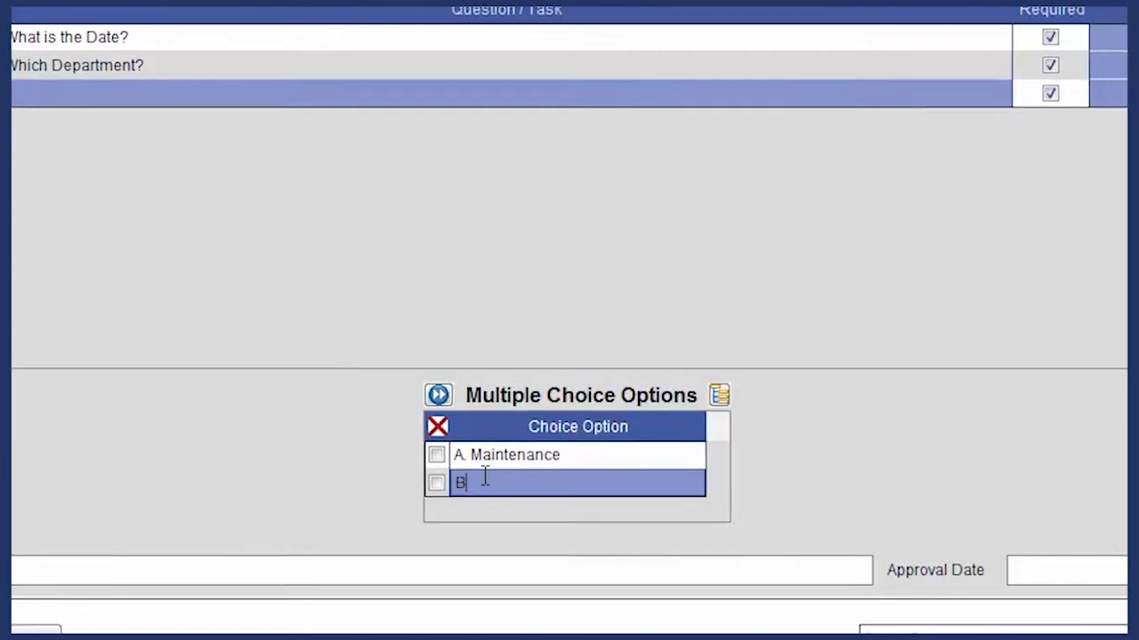
- Complete the second multiple choice option for the department question as "B. Manufacturing"
text(ufacturing)
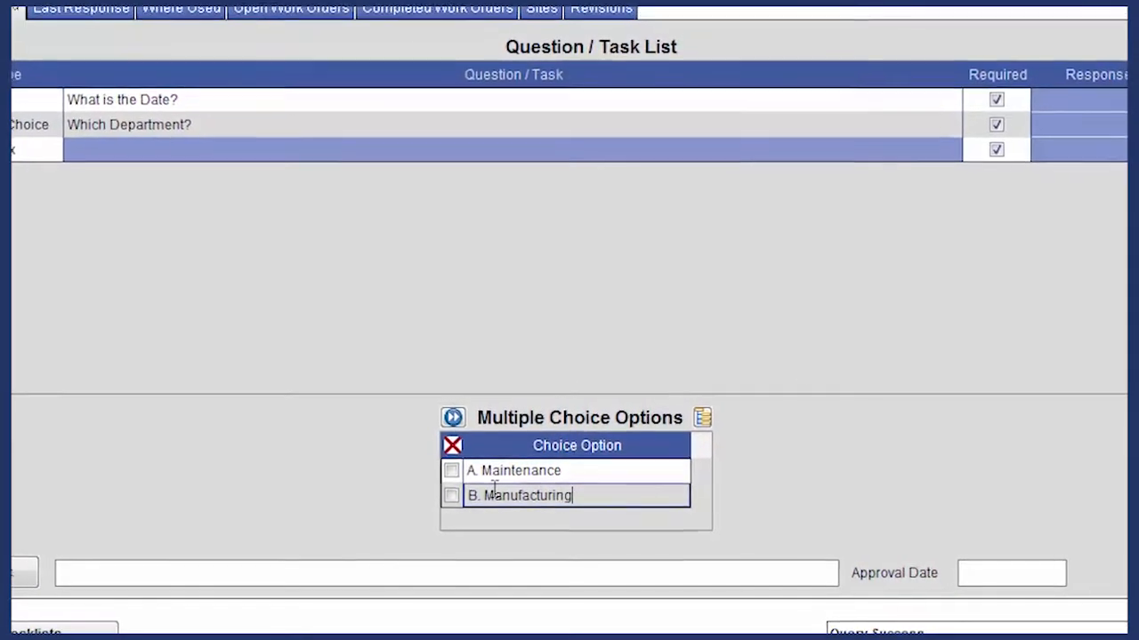
key(Return)
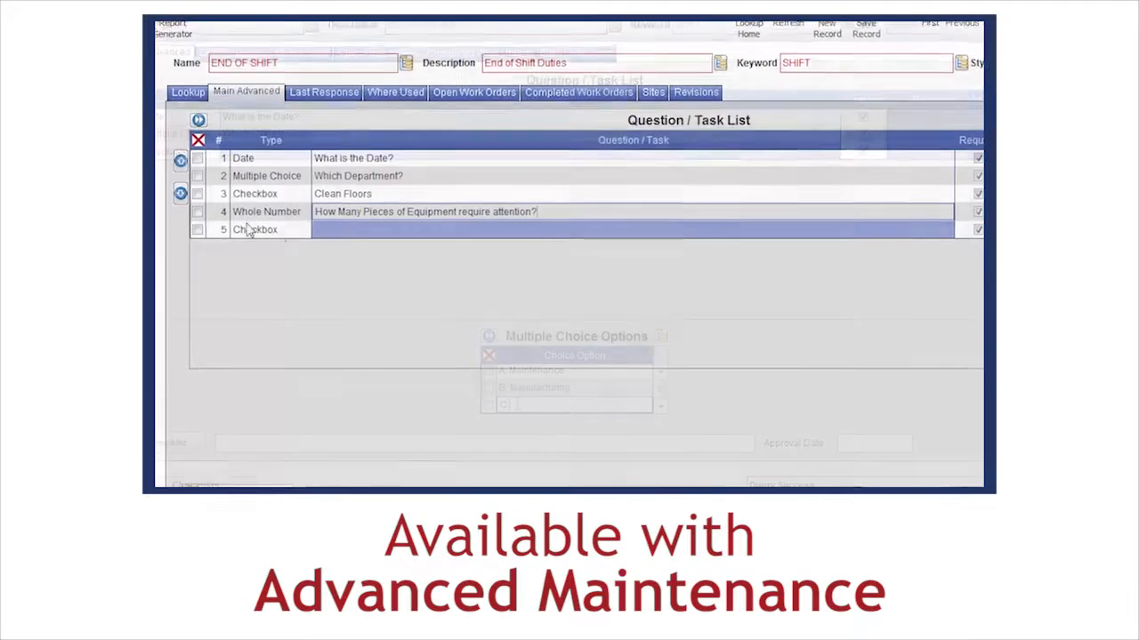
- Set the type of question 5 in the END OF SHIFT checklist to Large Text and start its question text with "List"
click(293, 229)
click(302, 229)
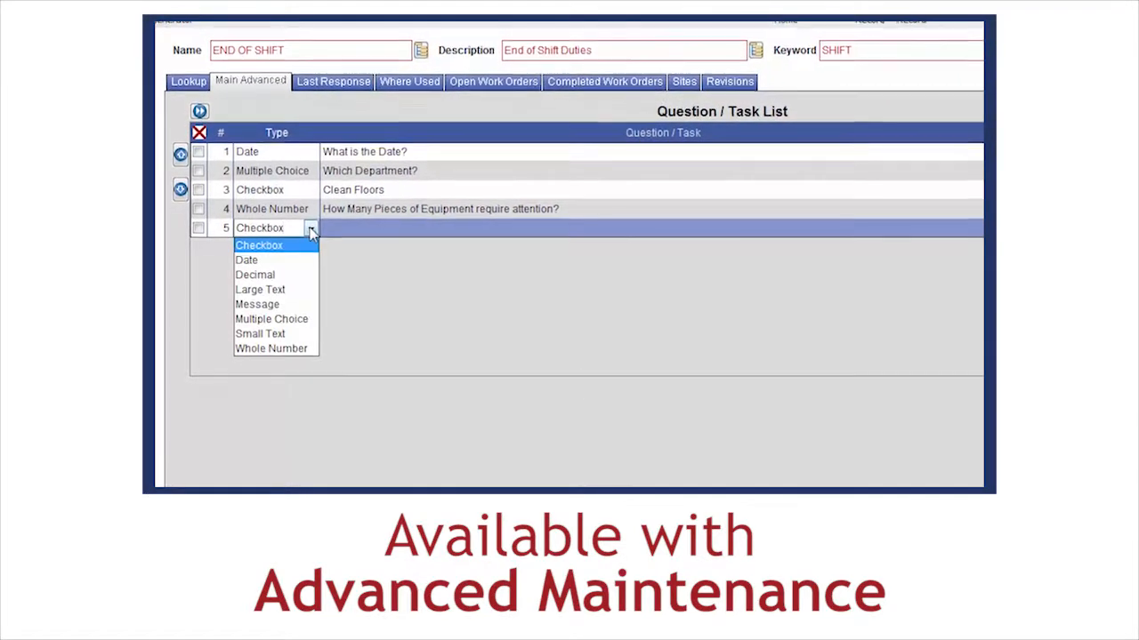
click(289, 290)
click(358, 228)
text(List)
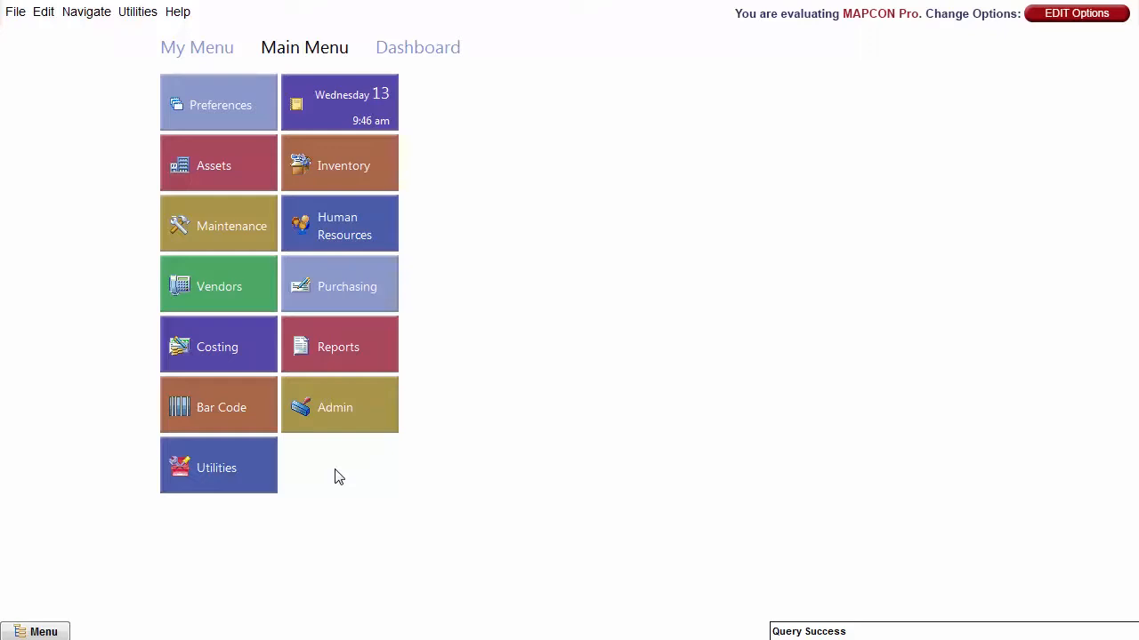
- Open Checklist Keywords under the maintenance administration's checklists and display the INSPECTION keyword record
click(376, 415)
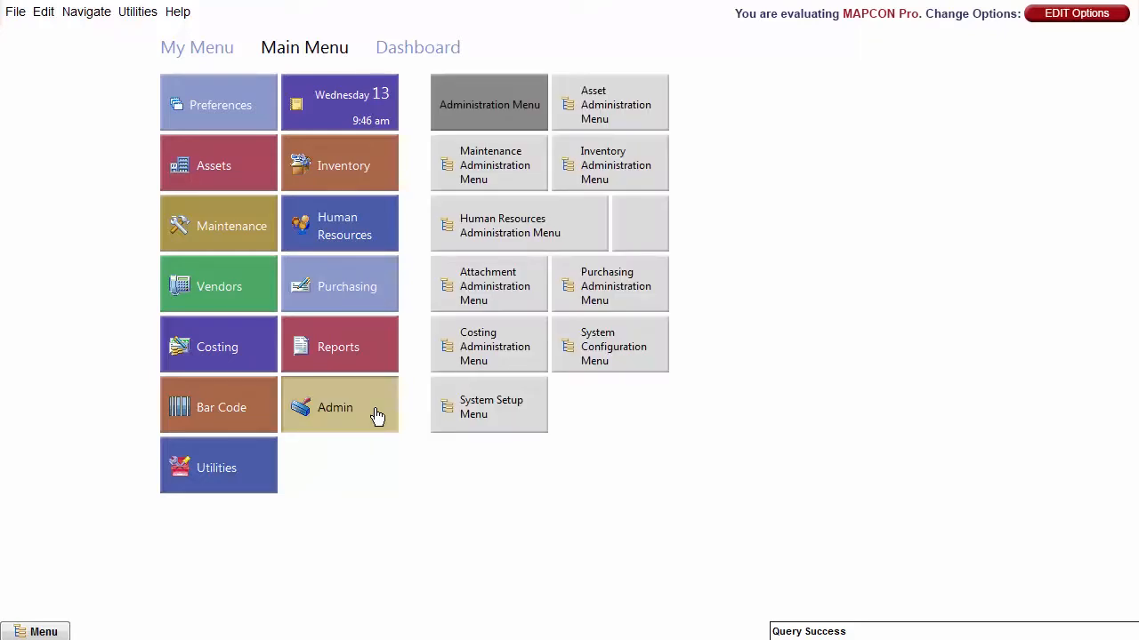
click(530, 168)
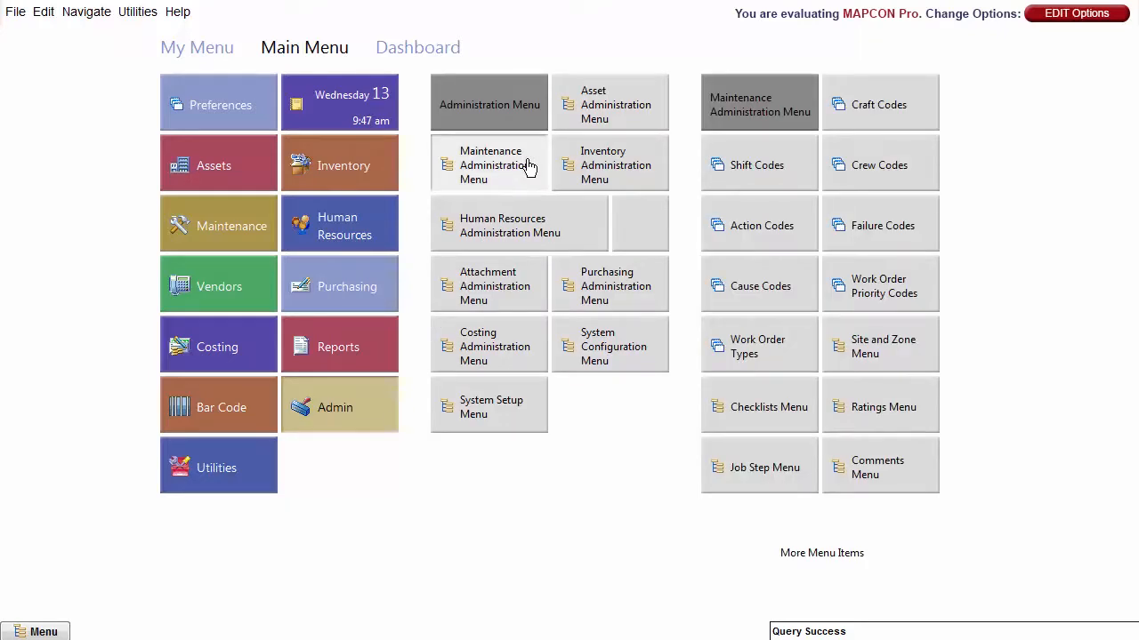
click(783, 415)
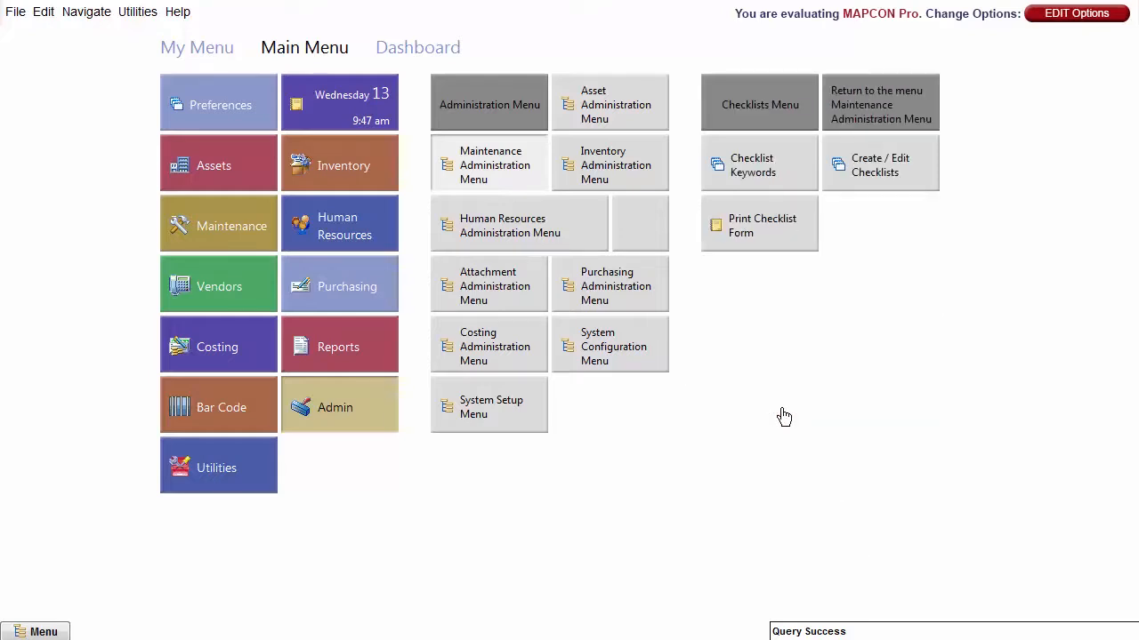
click(796, 161)
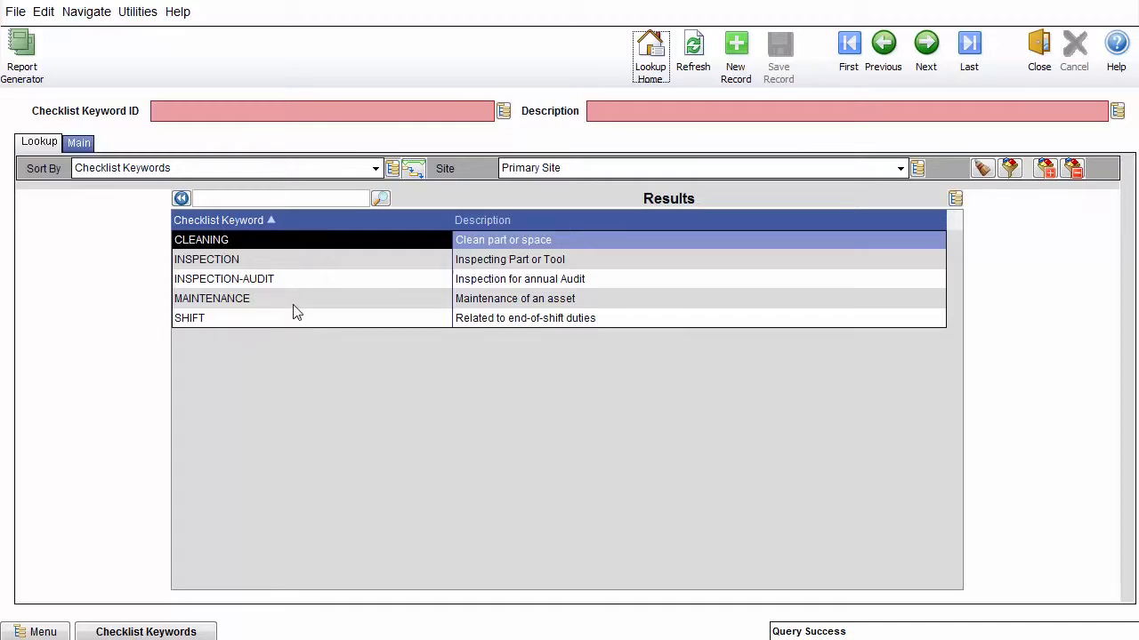
double_click(301, 262)
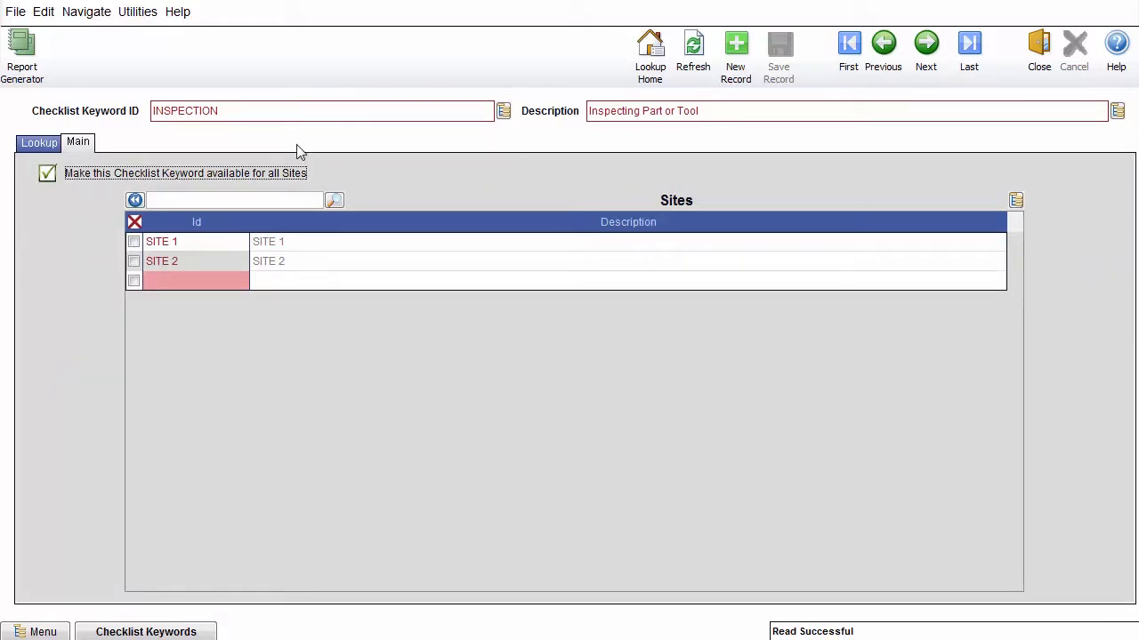
- Create and save a new checklist keyword REPAIR with the description "repair piece of equipment"
click(745, 52)
click(372, 111)
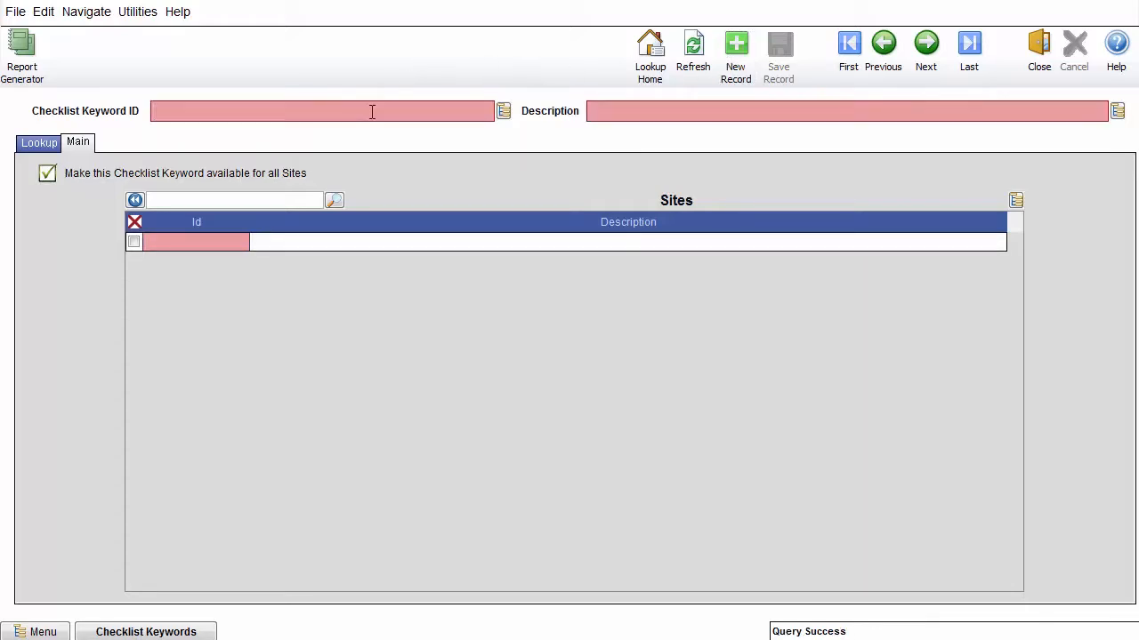
text(Repair)
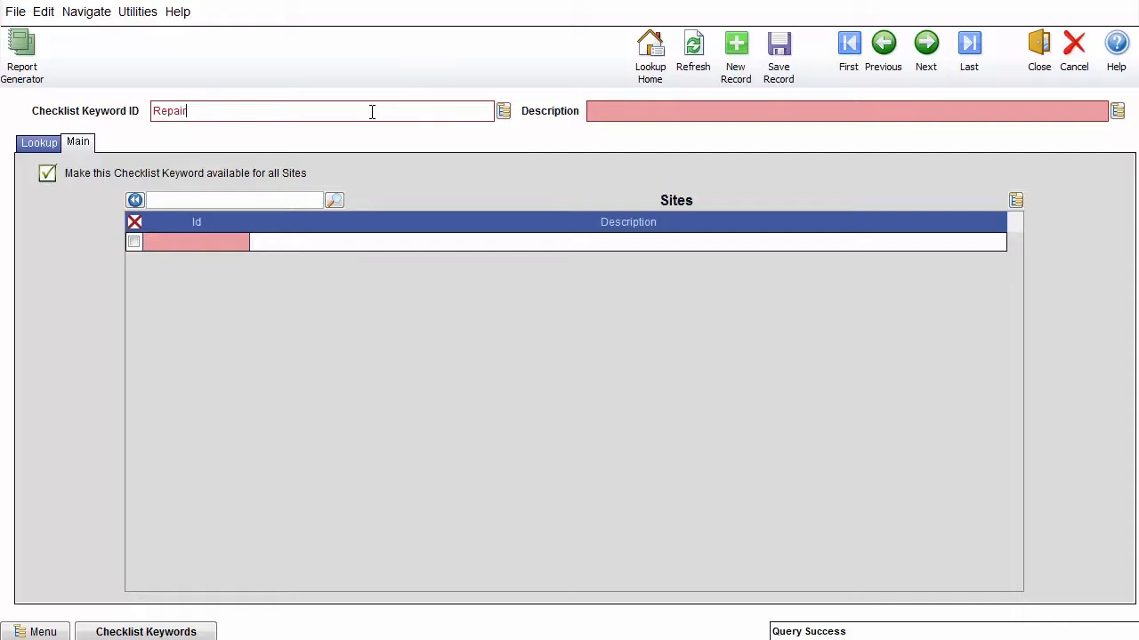
key(Tab)
text(repair pie)
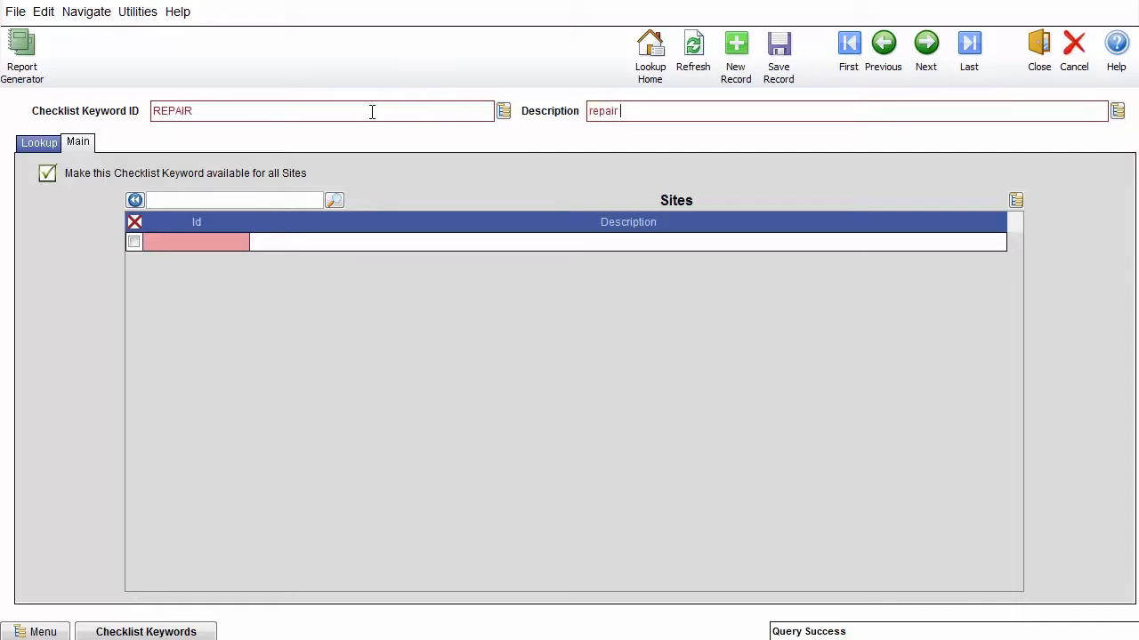
text(ce of equipment)
click(779, 55)
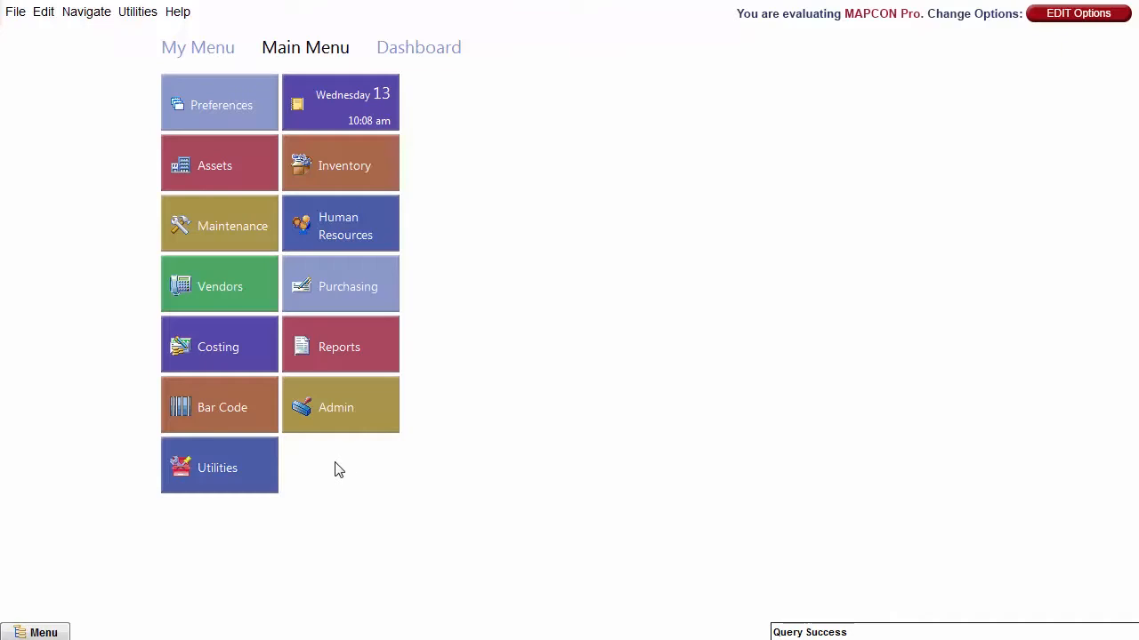
- Open Create / Edit Checklists under maintenance administration and display the GENERATOR_INSPECTION checklist
click(380, 411)
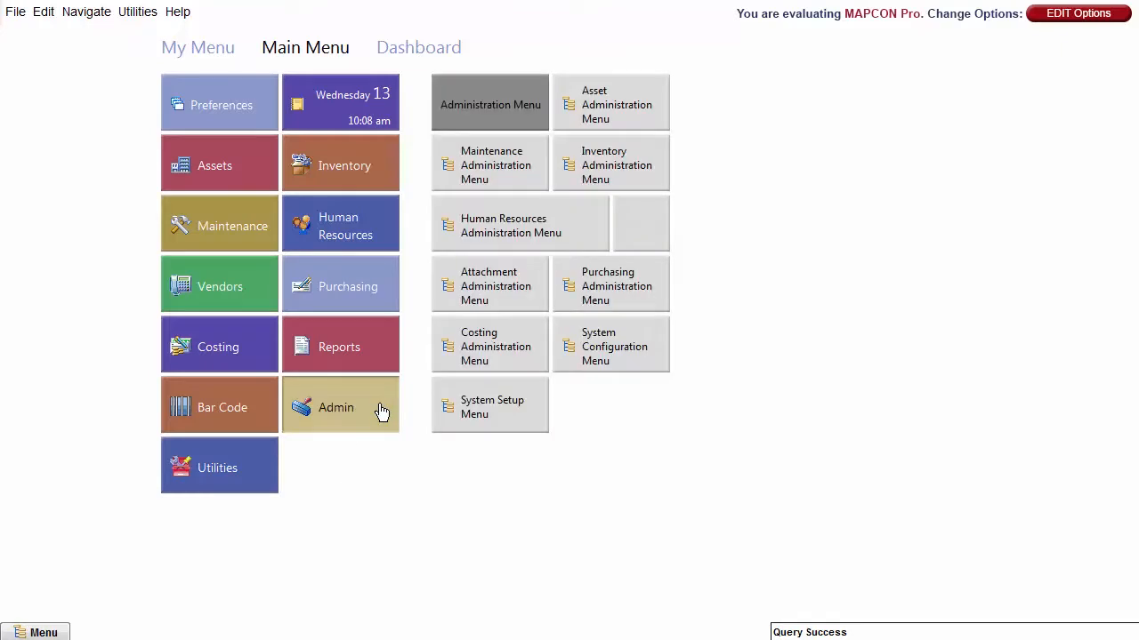
click(519, 158)
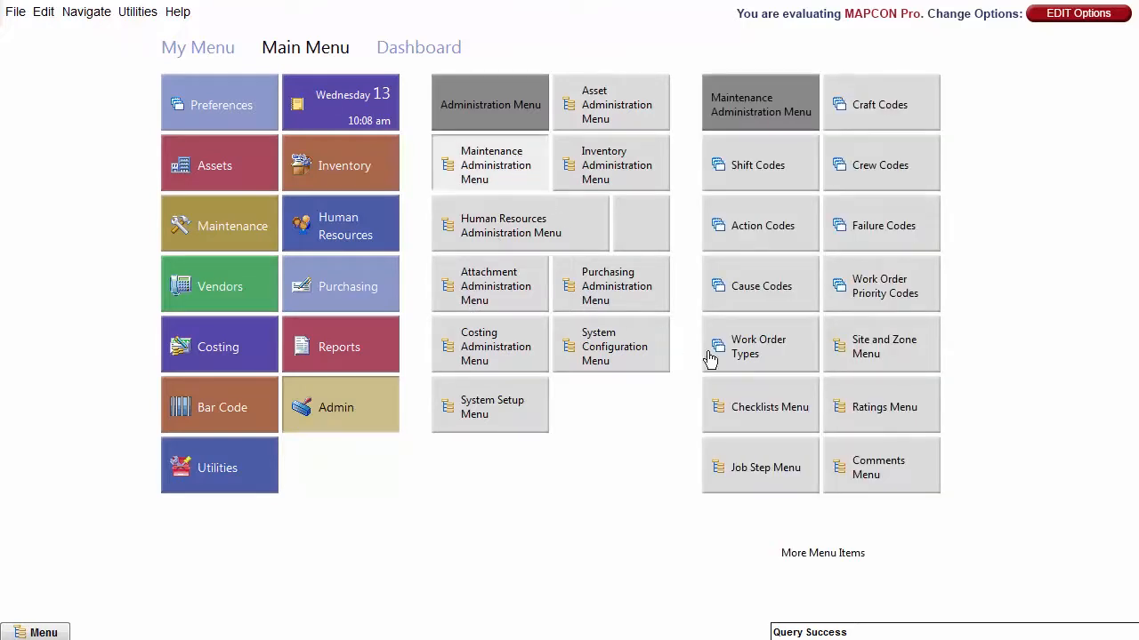
click(758, 406)
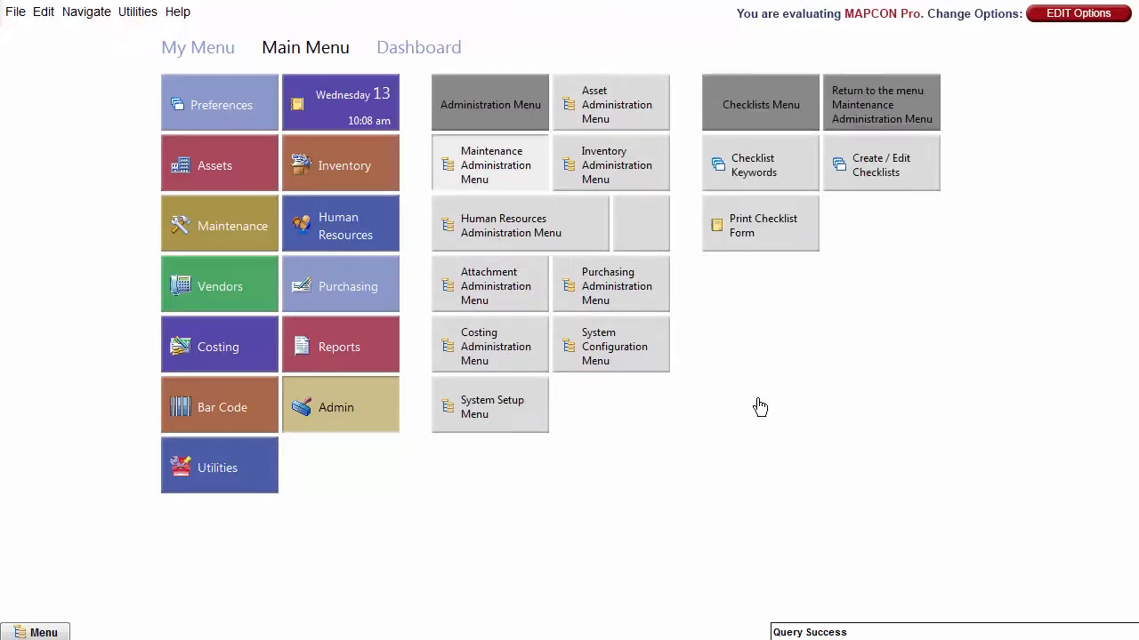
click(903, 173)
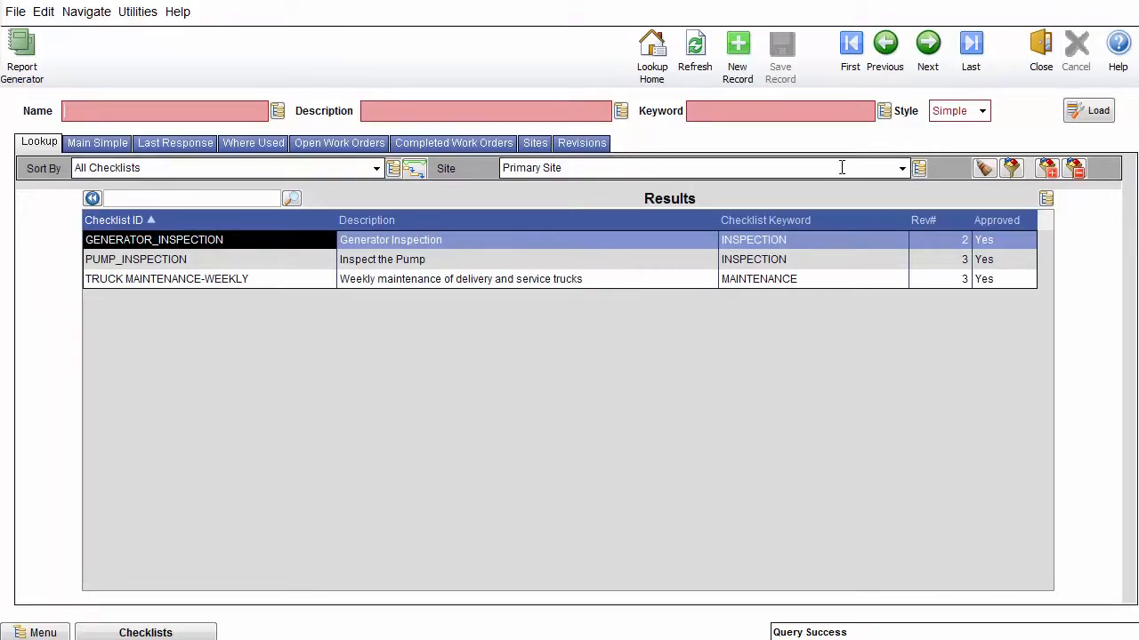
double_click(634, 239)
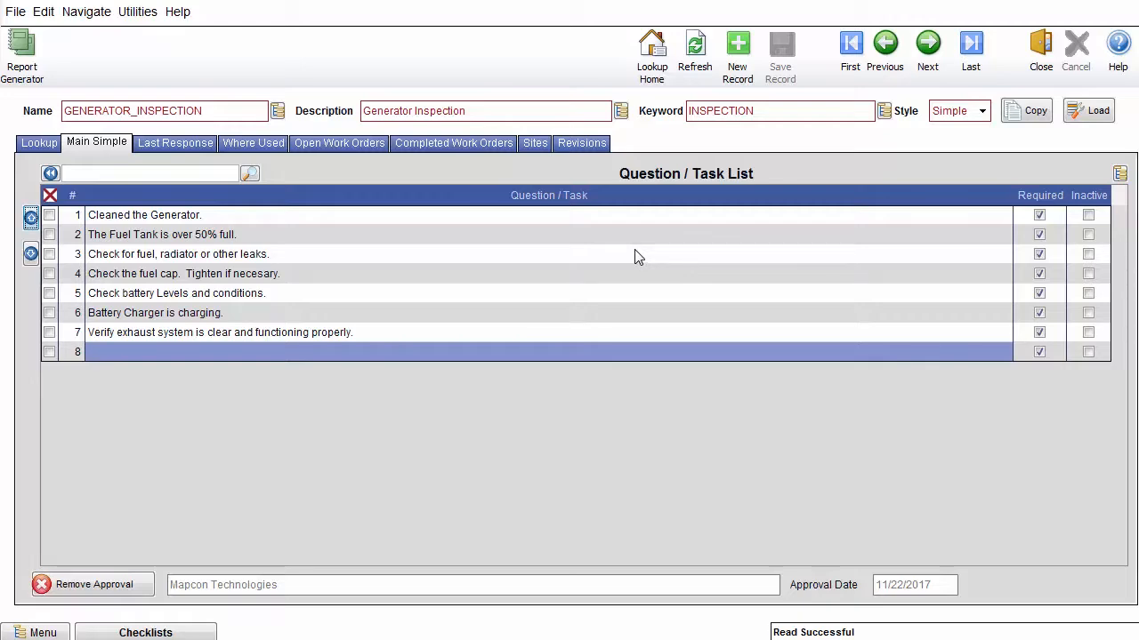
- Start a new checklist record with the Simple style
click(734, 49)
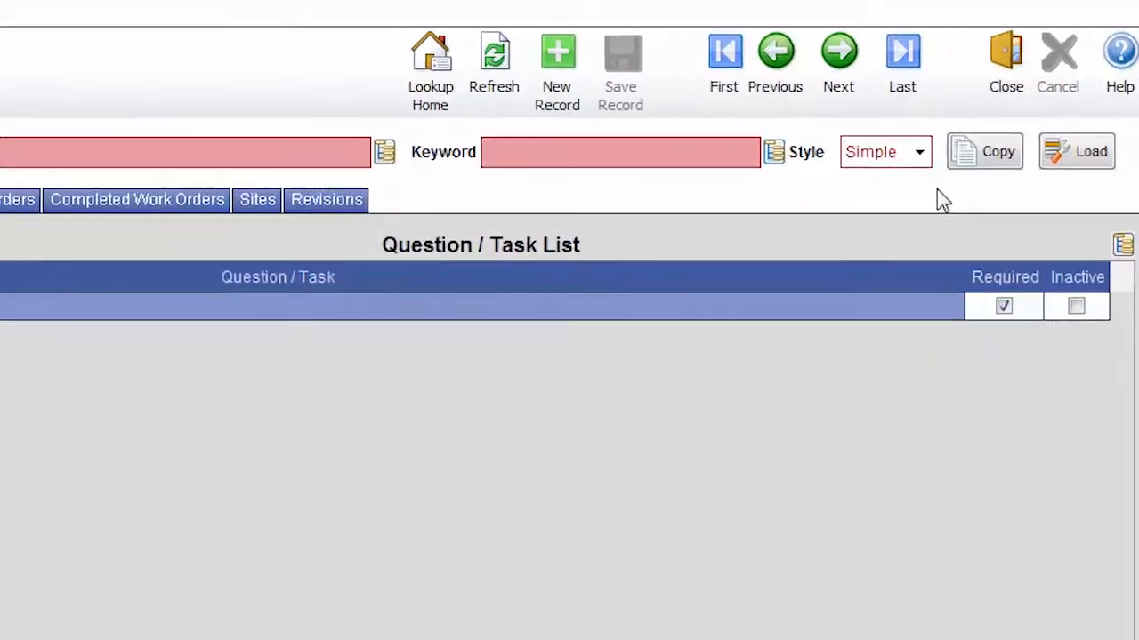
click(903, 163)
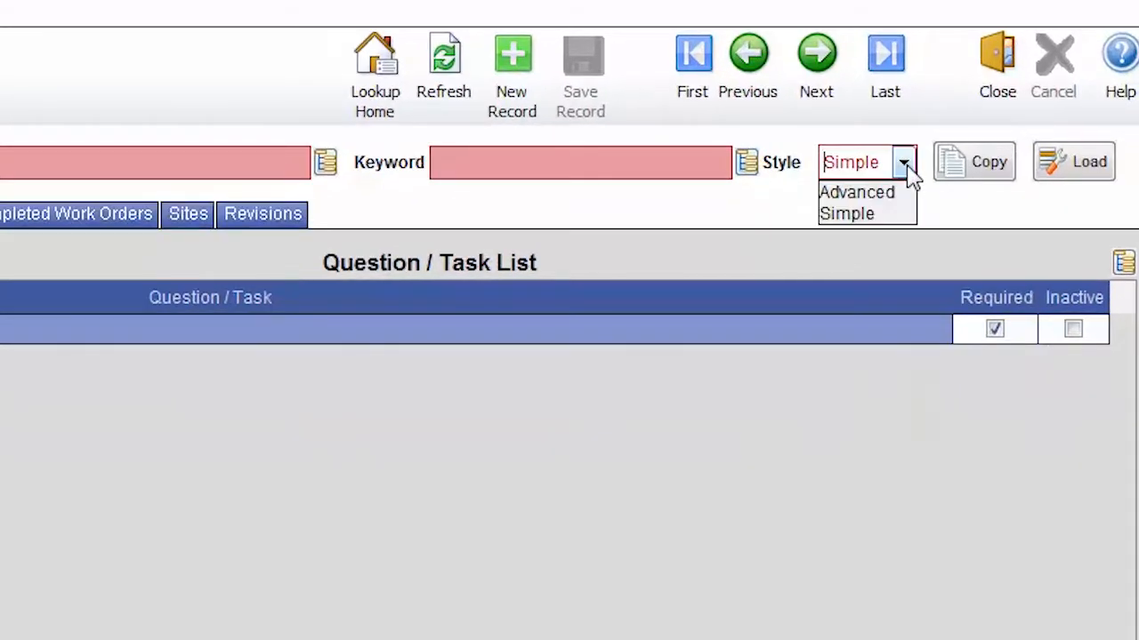
click(864, 216)
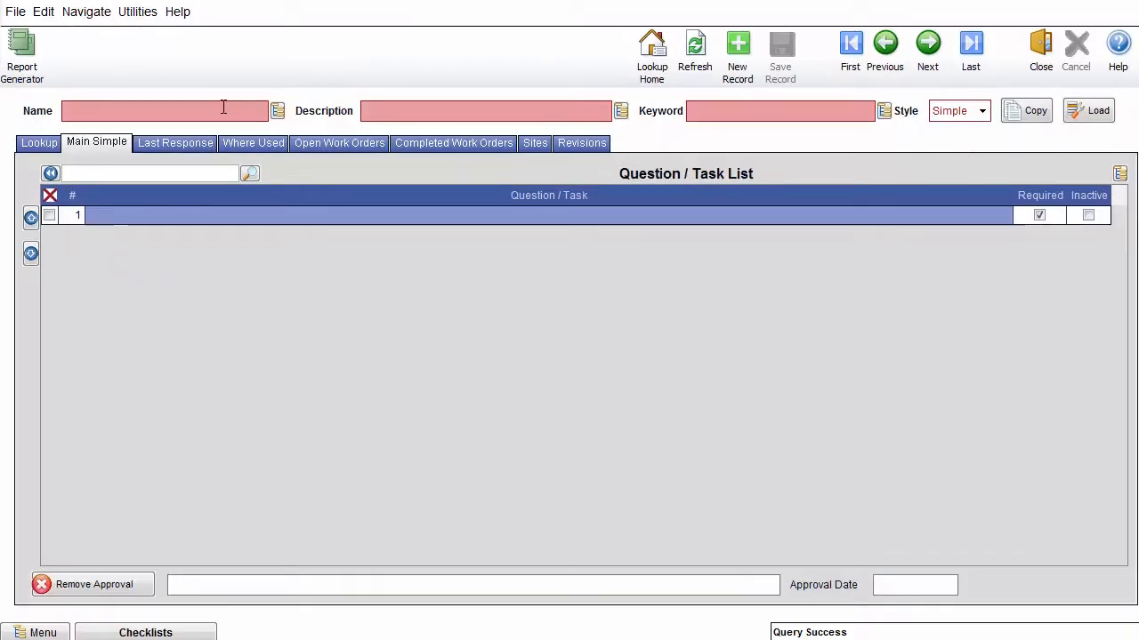
- Name the checklist "Extruder Nozzle Cleaning", describe it as "Cleaning the Extruder Nozzle" and assign the MAINTENANCE keyword
click(223, 108)
text(Extruder Nozzle Cleaning)
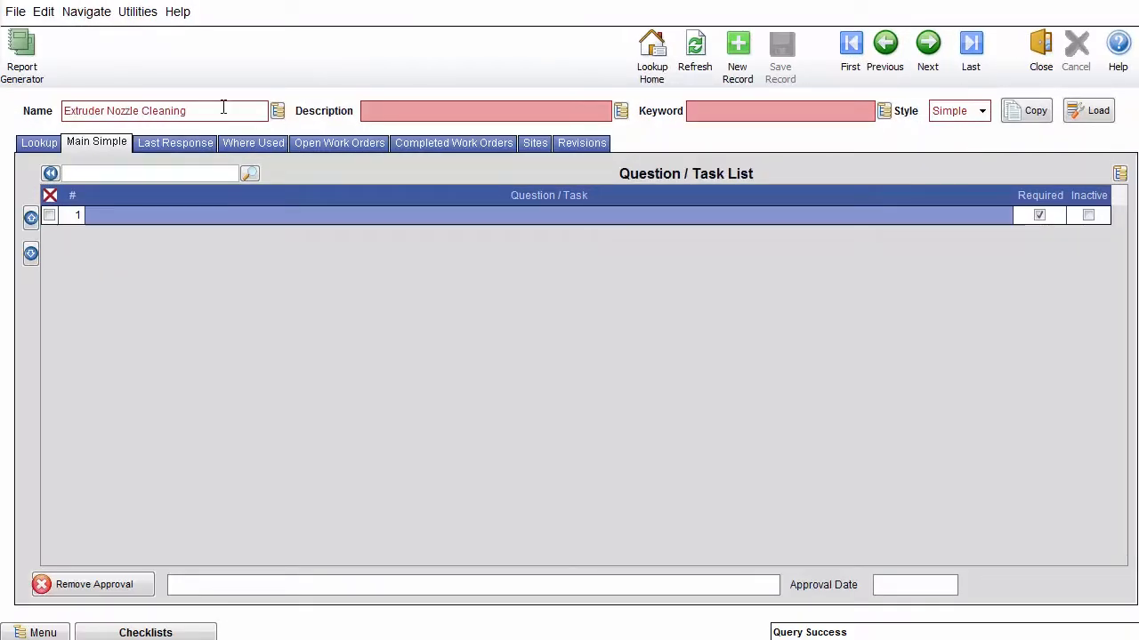
key(Tab)
text(Cleaning the Extruder Nozzle)
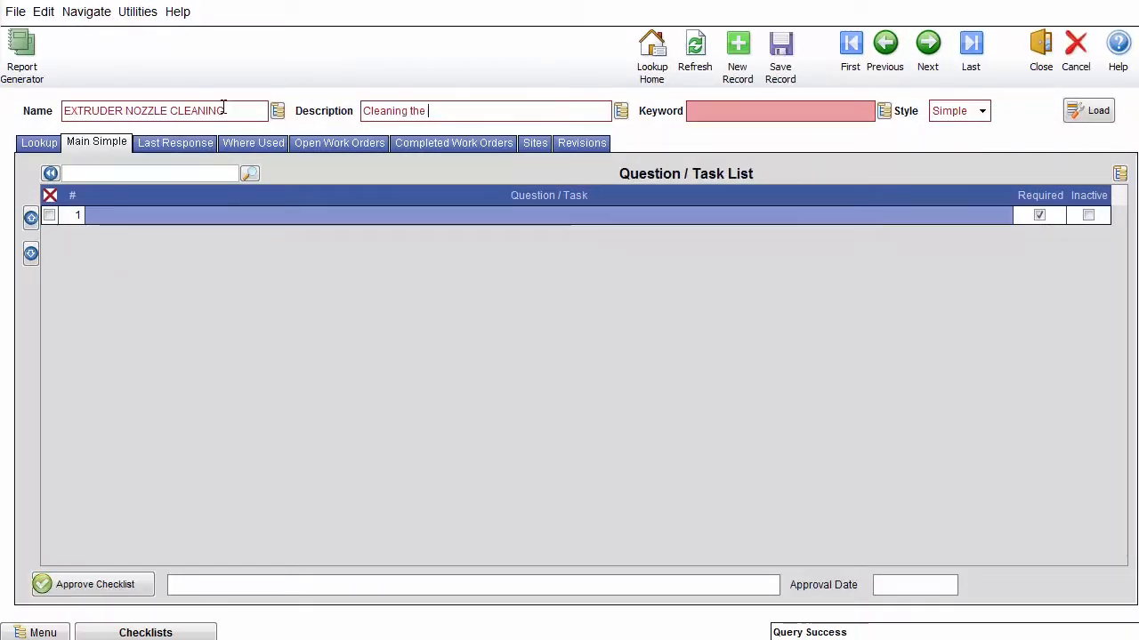
double_click(710, 113)
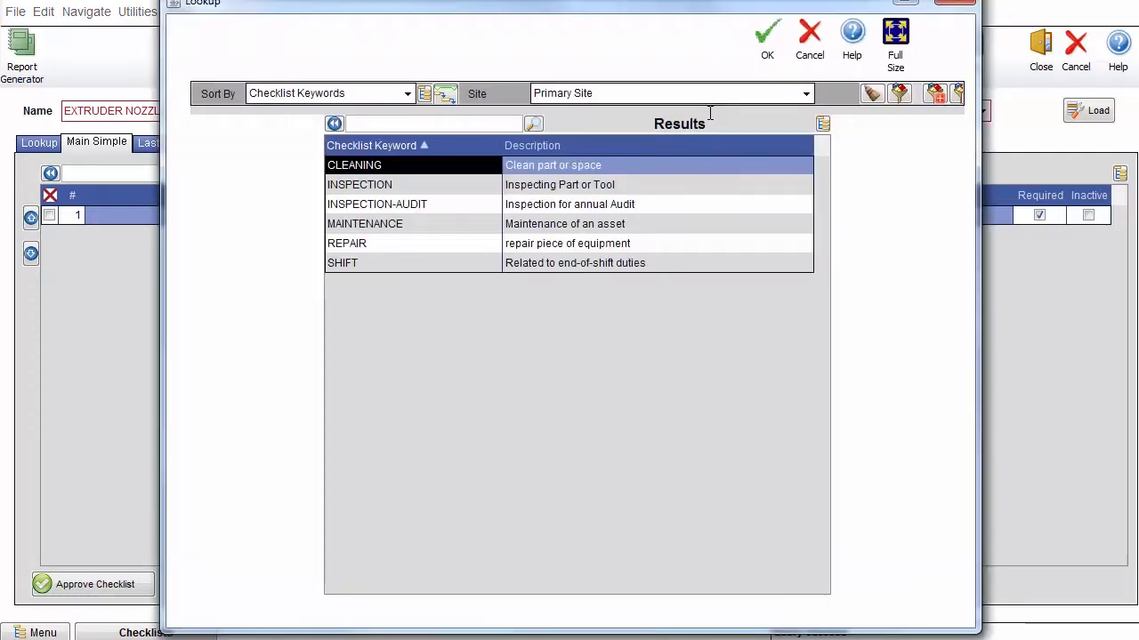
double_click(615, 224)
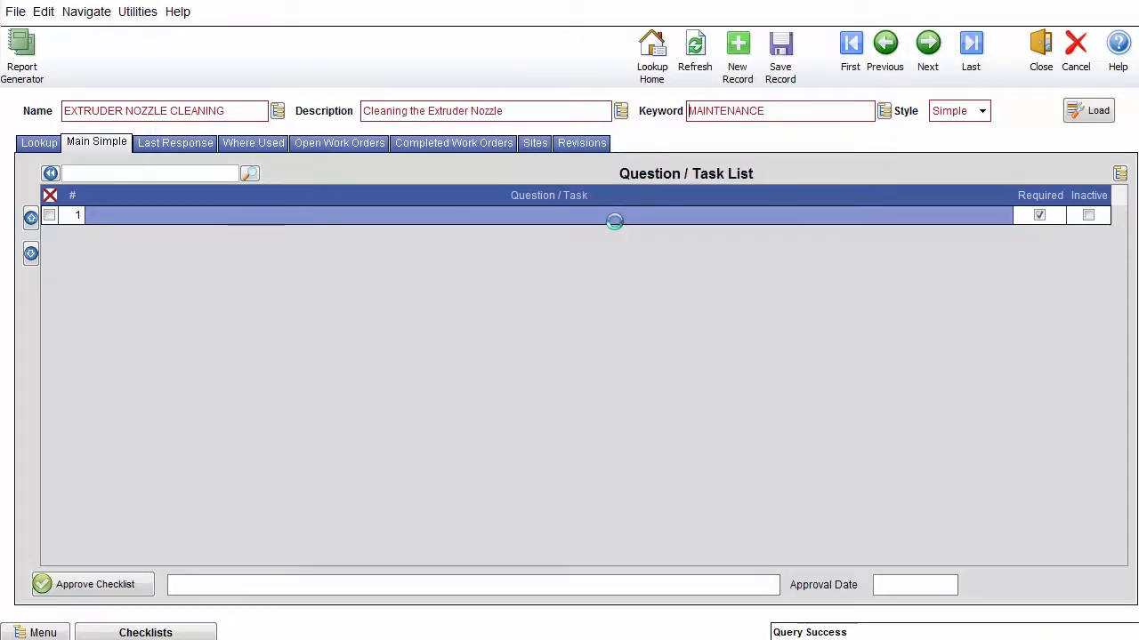
- Add the first three tasks: "Remove Nozzles", "Soak Nozzles in Acetone for 15 minutes" and "Dry Nozzles with Tissues or Towel"
click(119, 215)
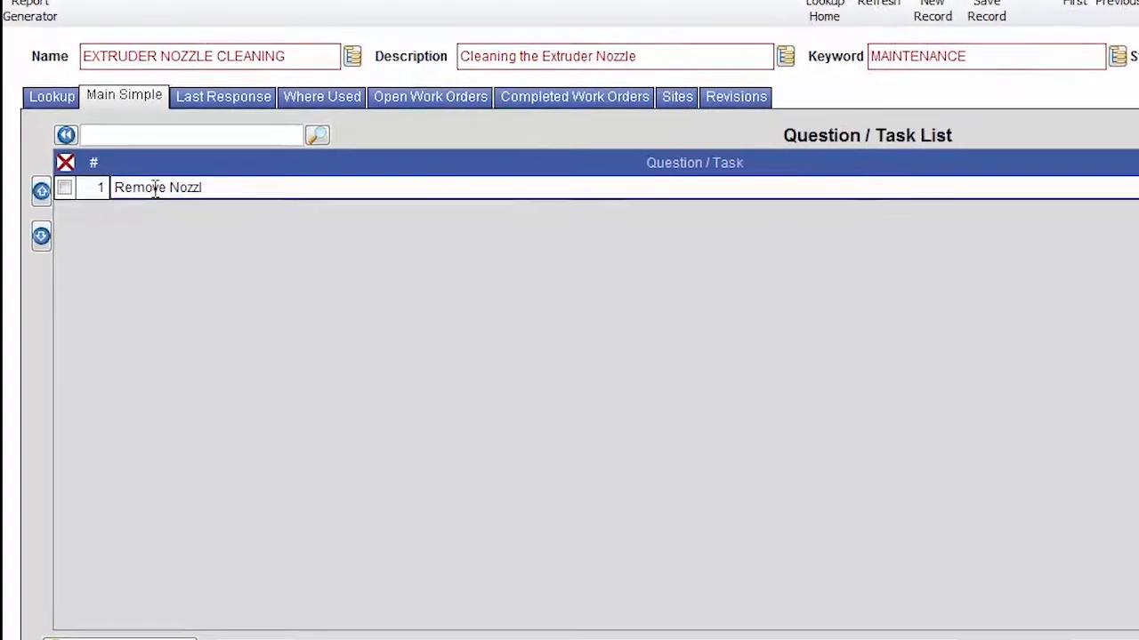
text(Remove Nozzles)
key(Return)
text(Soak Nozzles in Acetone for 15)
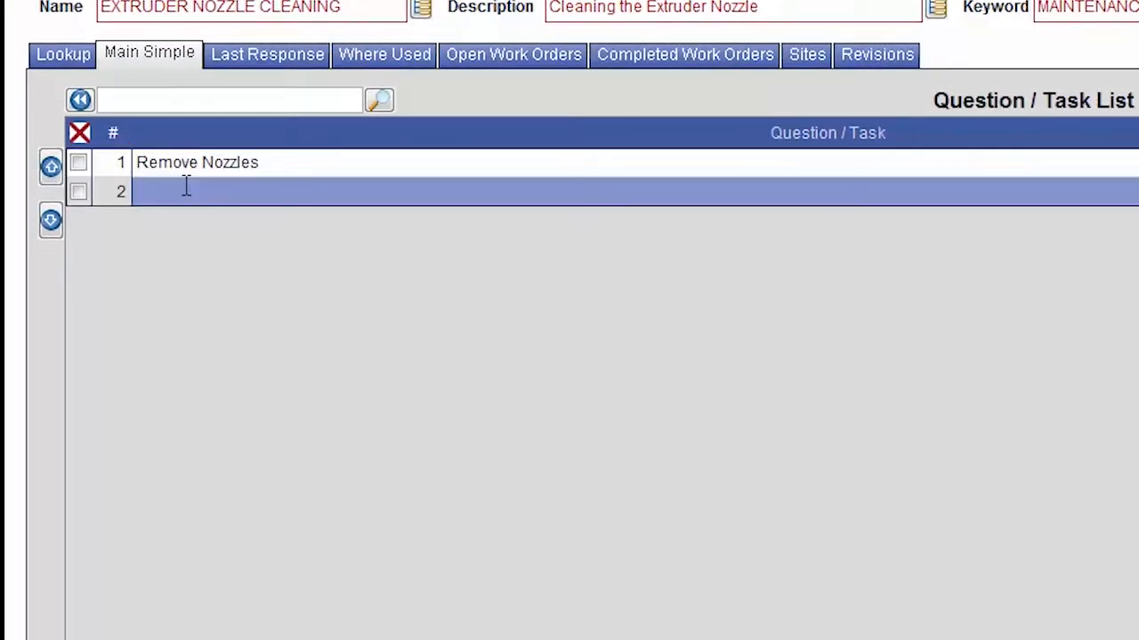
text(Soak Nozzles in Acetone for 15 minutes)
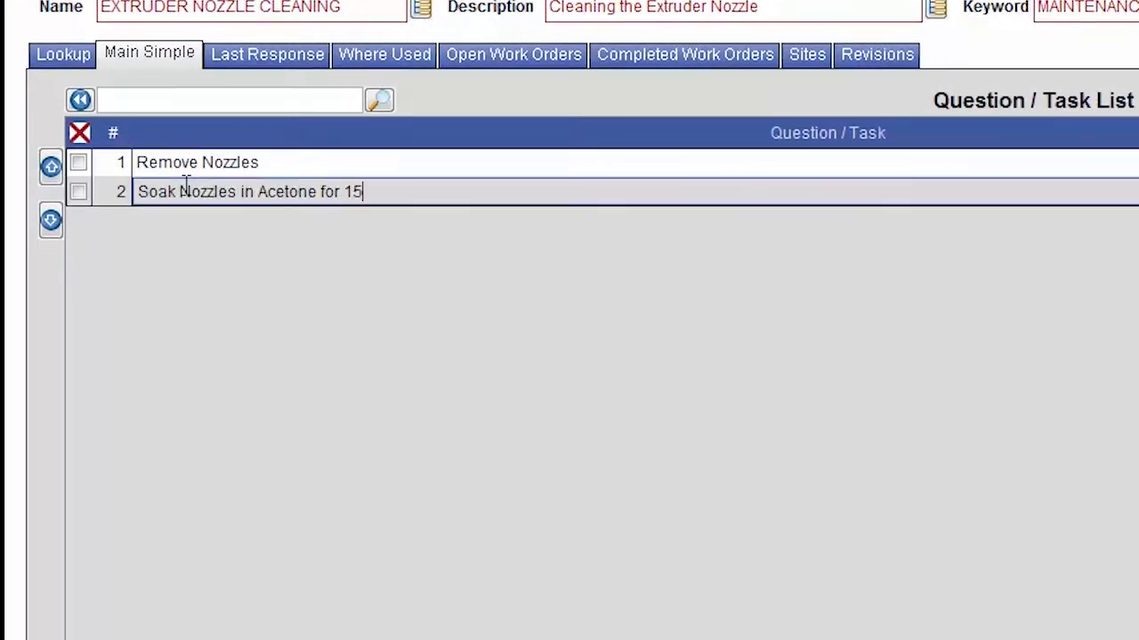
key(Return)
text(Dry Nozzles with Tissues or Towel)
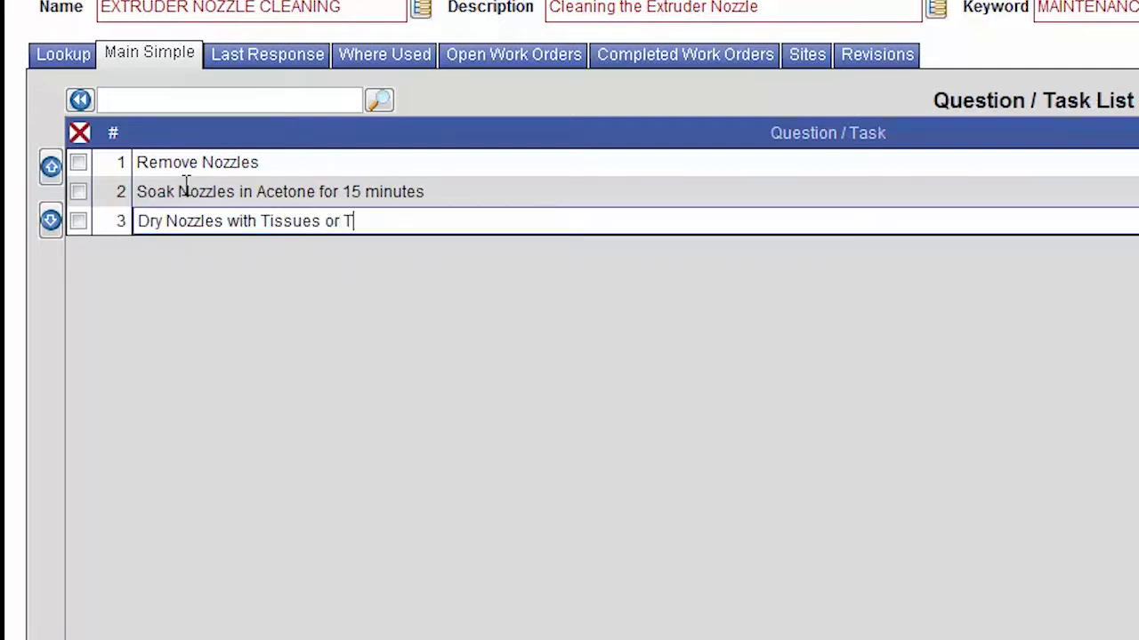
key(Return)
- Add "Place nozzle on stone, blowtorch dry" and "Use thin wire to clear obstructions" as tasks 4 and 5
text(Place nozzle on stone, blowtorch dry)
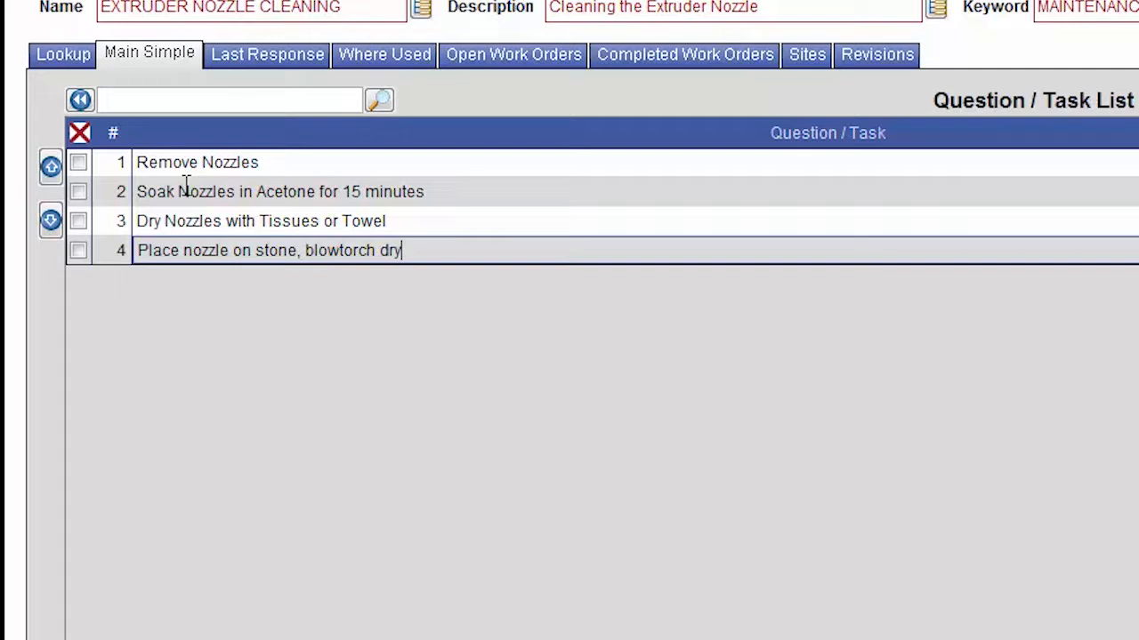
key(Return)
text(Use thin wire to clear obstructions)
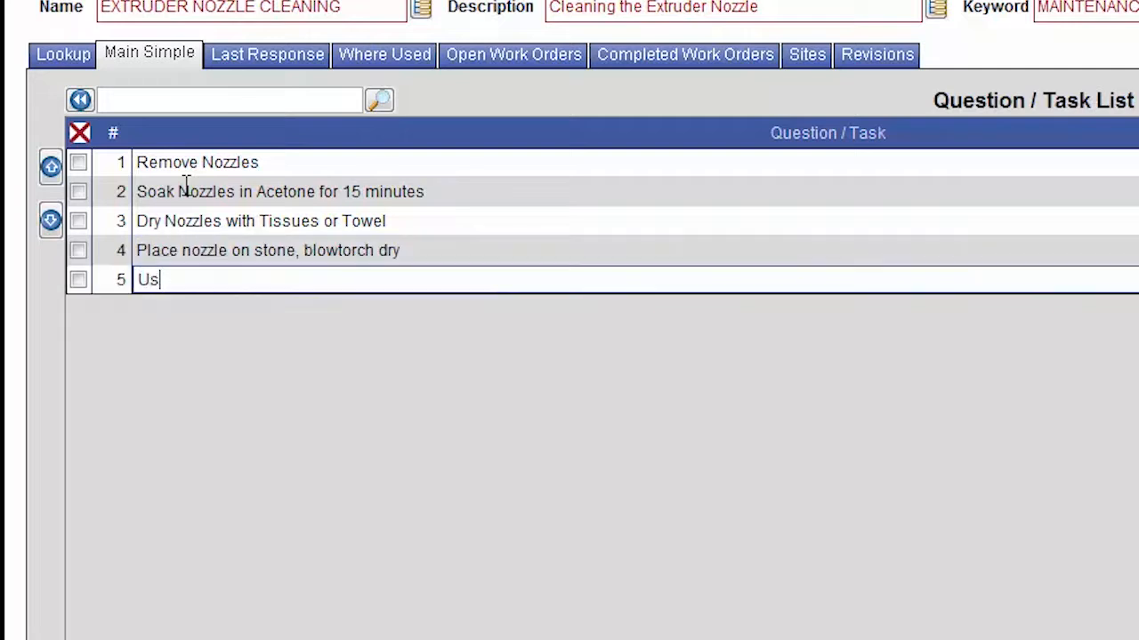
key(Return)
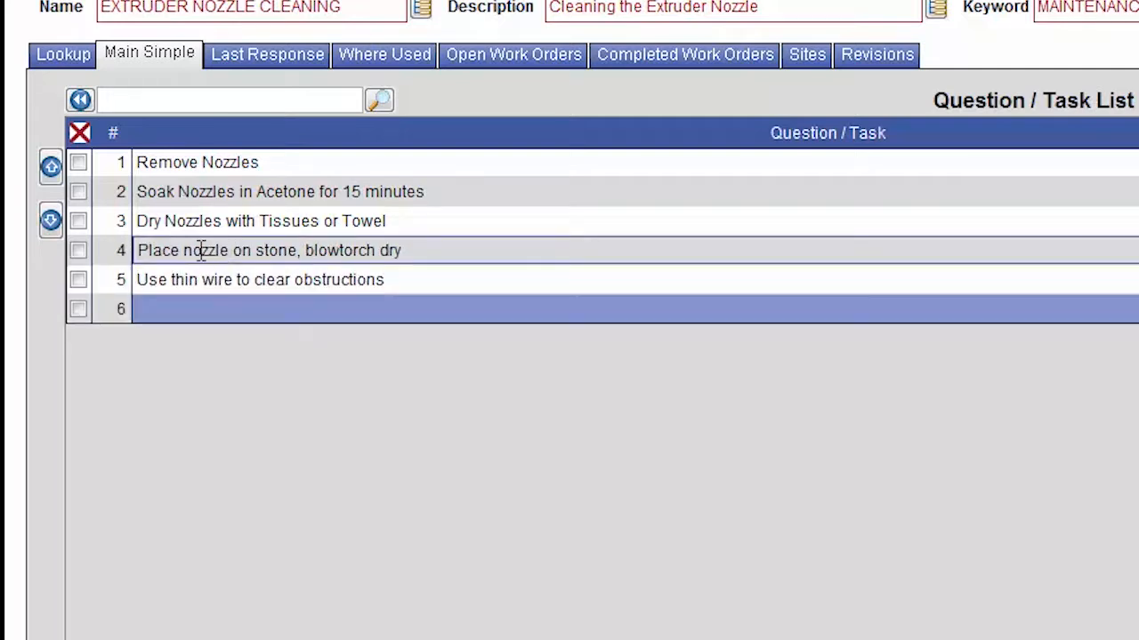
- Move the "Place nozzle on stone, blowtorch dry" task up one position in the list and back down again
click(50, 169)
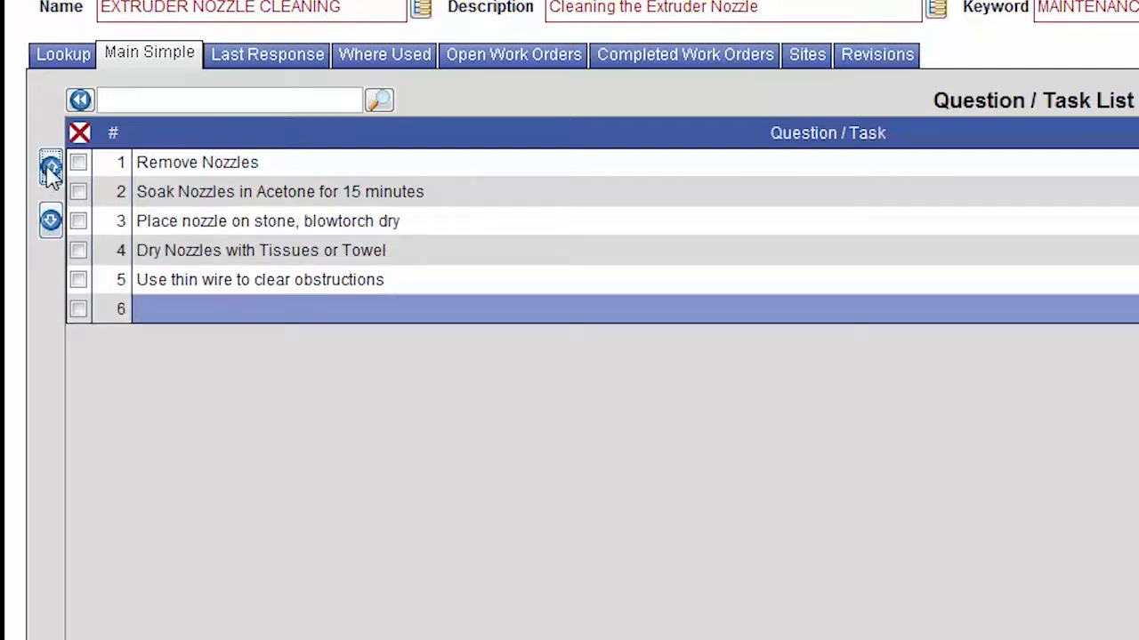
click(51, 169)
click(51, 220)
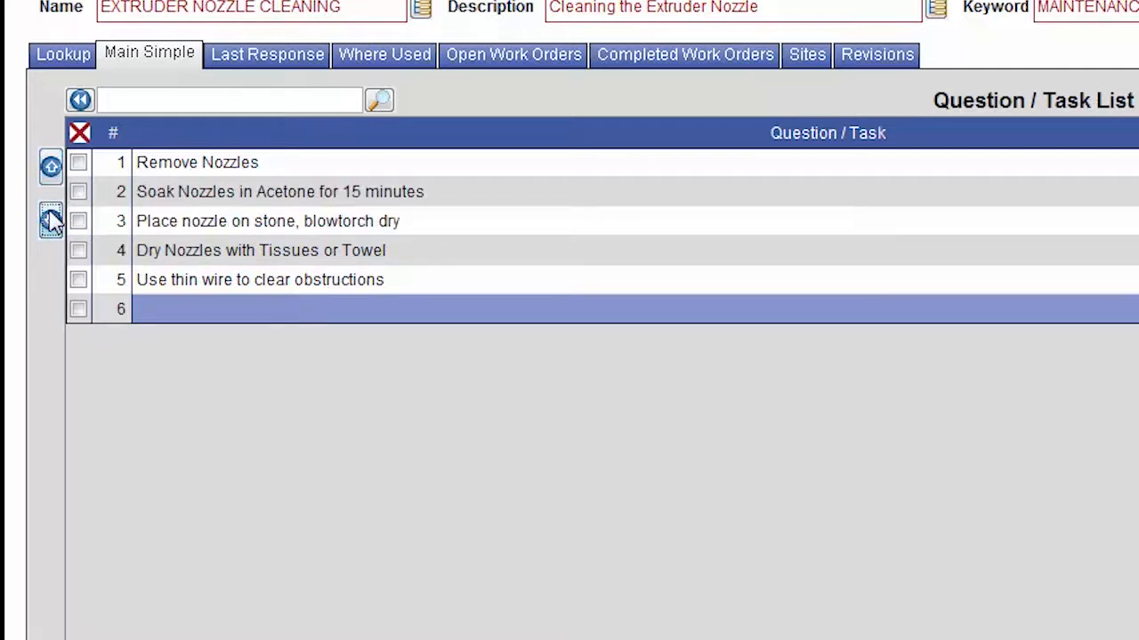
click(51, 221)
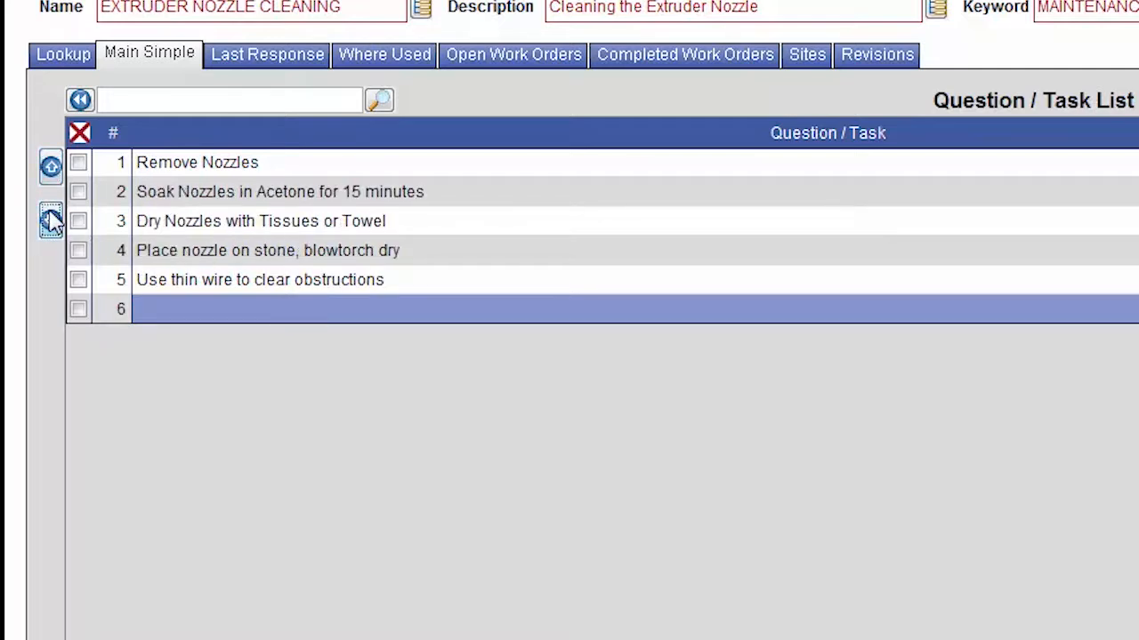
- Save the nozzle cleaning checklist, and view the checklists available to copy from without loading one
click(156, 252)
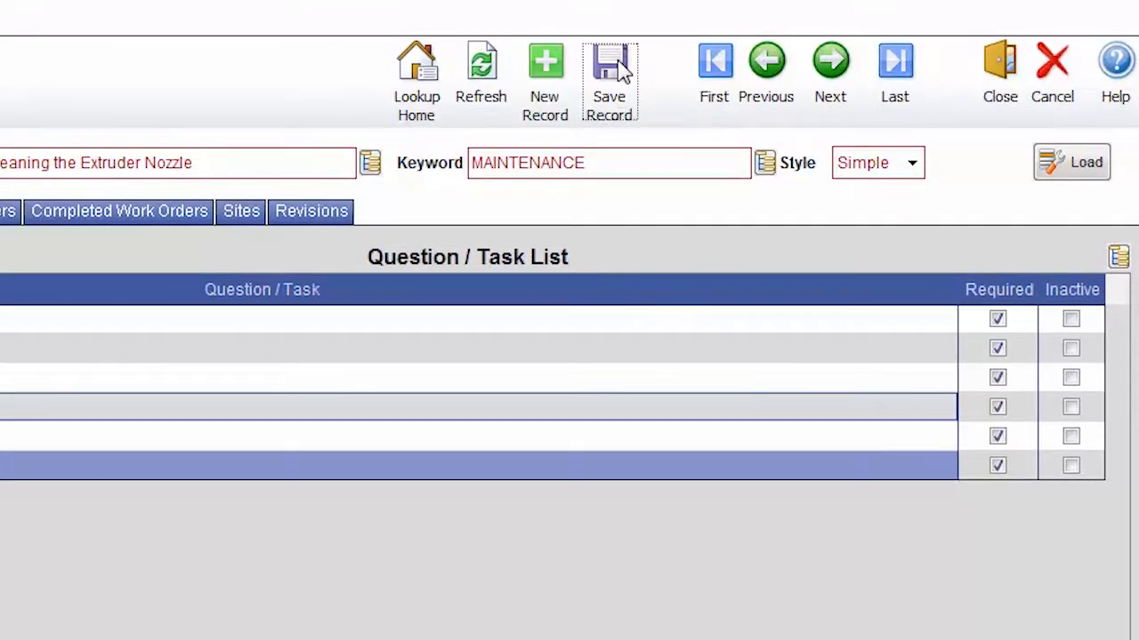
click(615, 67)
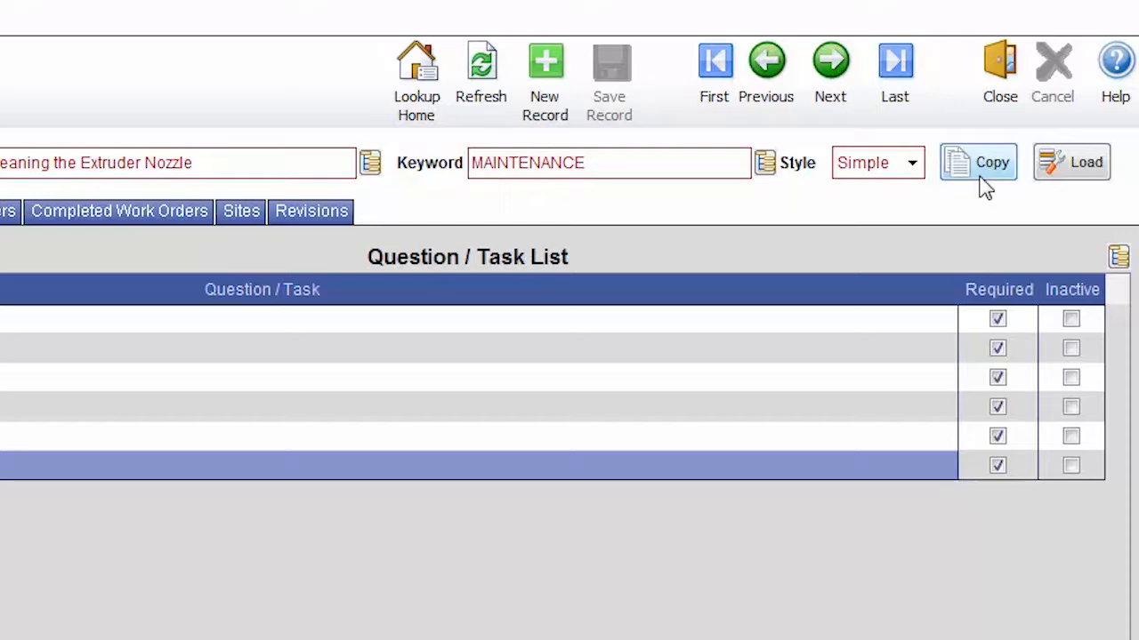
click(1077, 176)
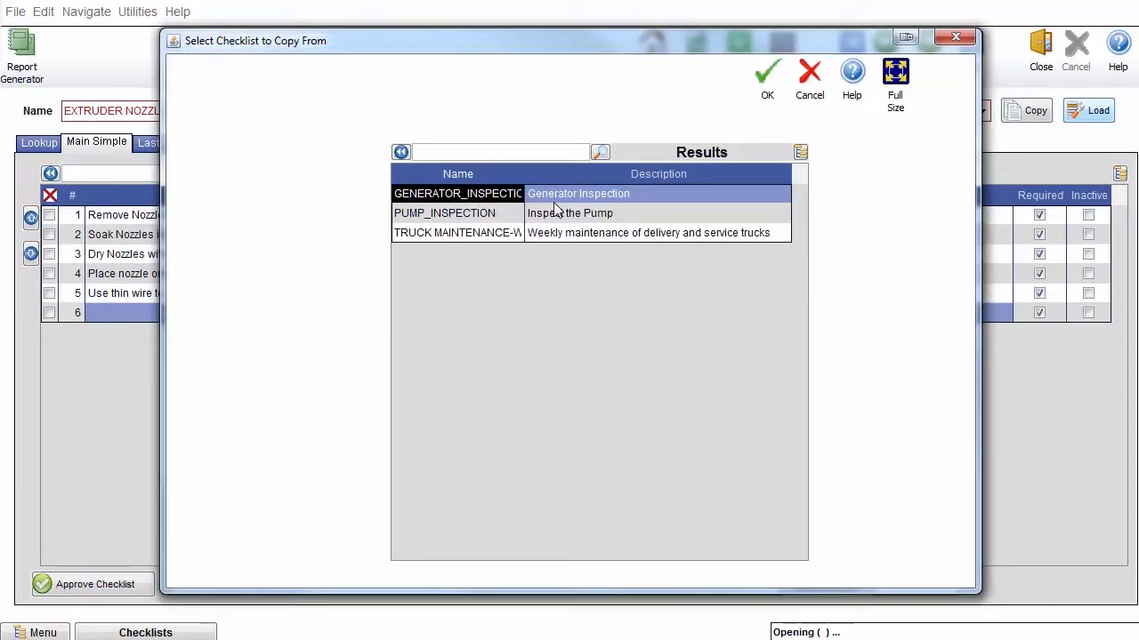
click(813, 89)
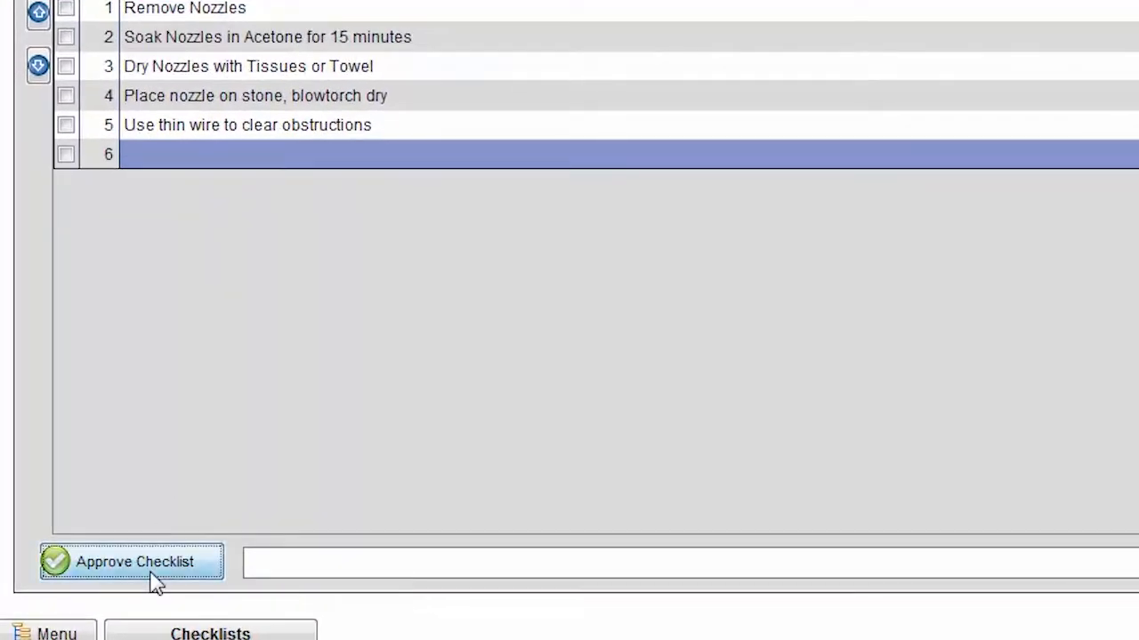
- Approve the nozzle cleaning checklist and save the approved record
click(152, 562)
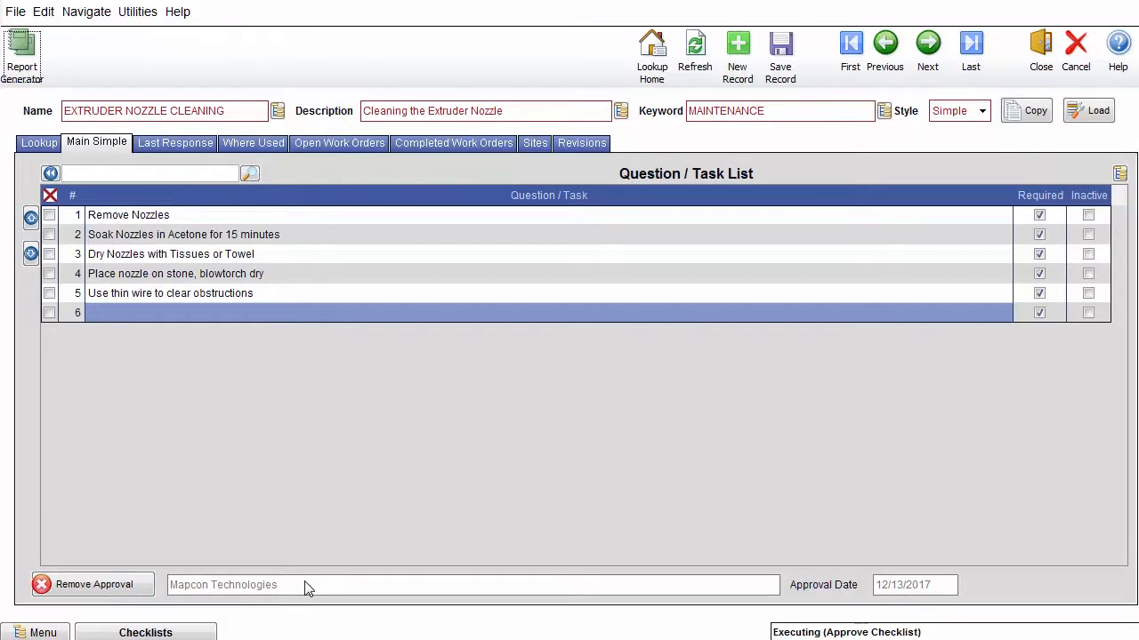
click(777, 62)
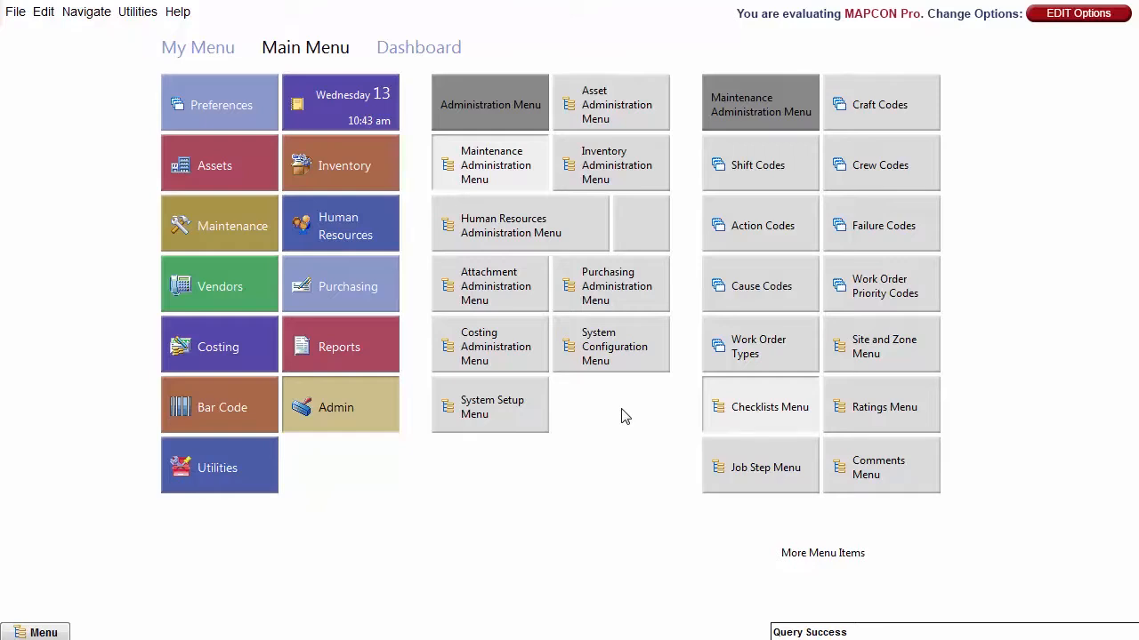
- Start another checklist in Create / Edit Checklists, named "End of Shift" with the description "End of Shift Duties"
click(799, 410)
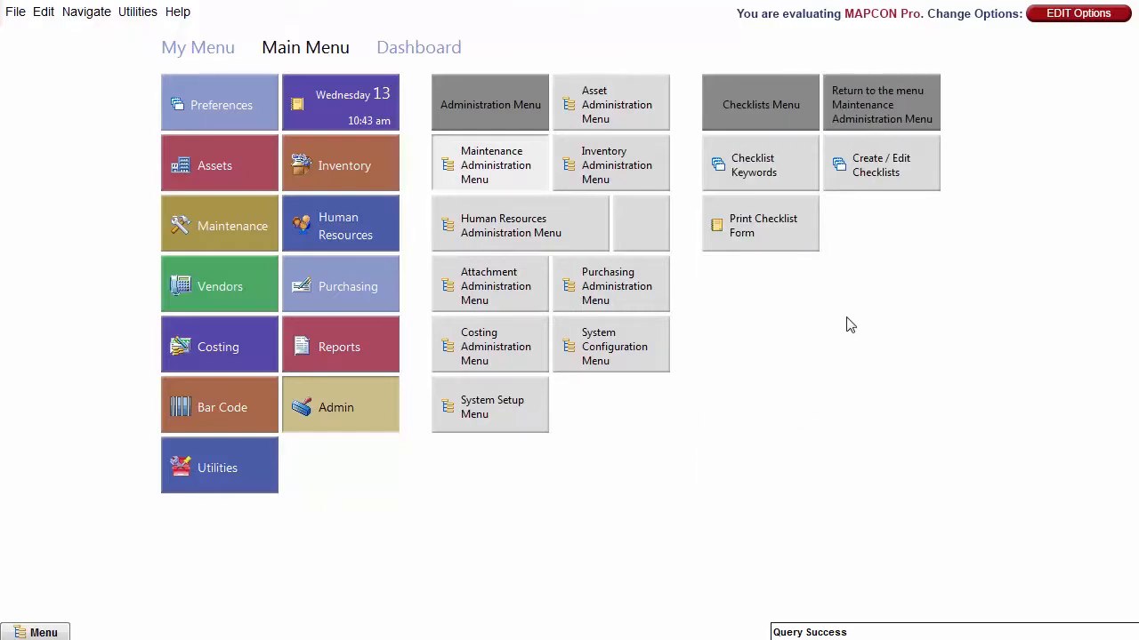
click(917, 179)
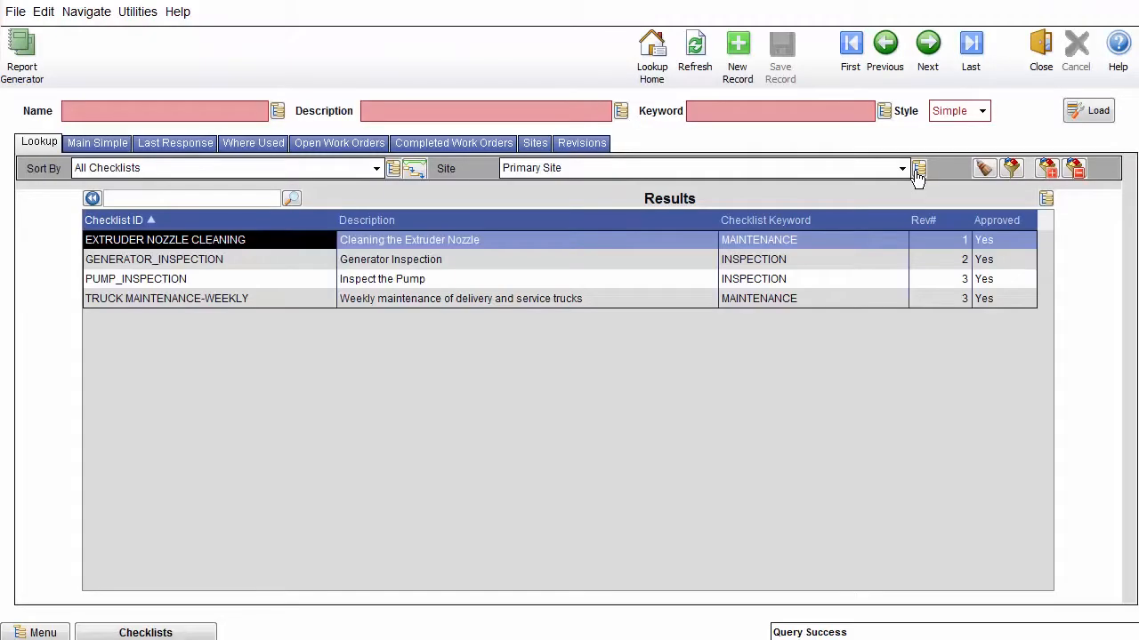
click(237, 109)
text(End of Shift)
key(Tab)
text(End of Shift Duties)
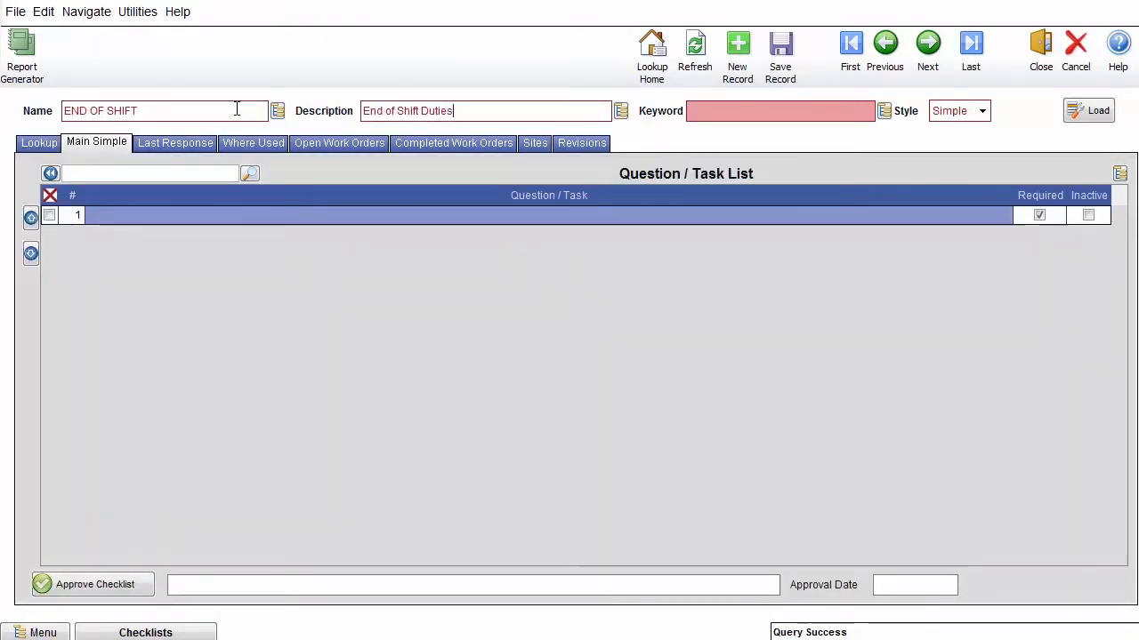
- Assign the SHIFT keyword to the End of Shift checklist and set its style to Advanced
click(884, 110)
click(427, 261)
click(765, 32)
click(982, 111)
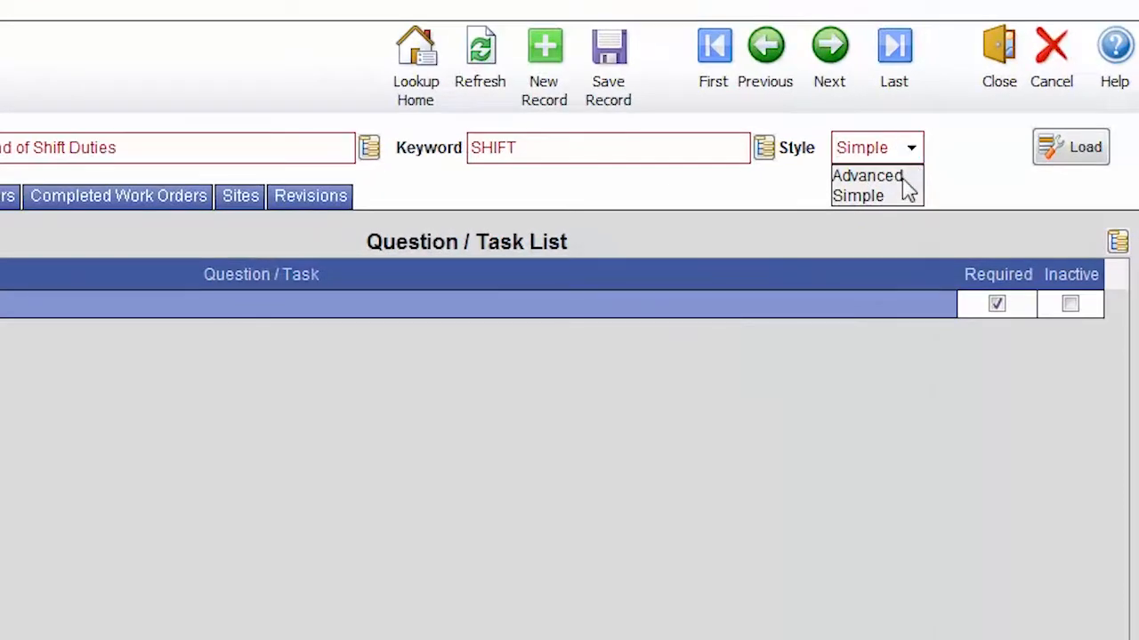
click(902, 177)
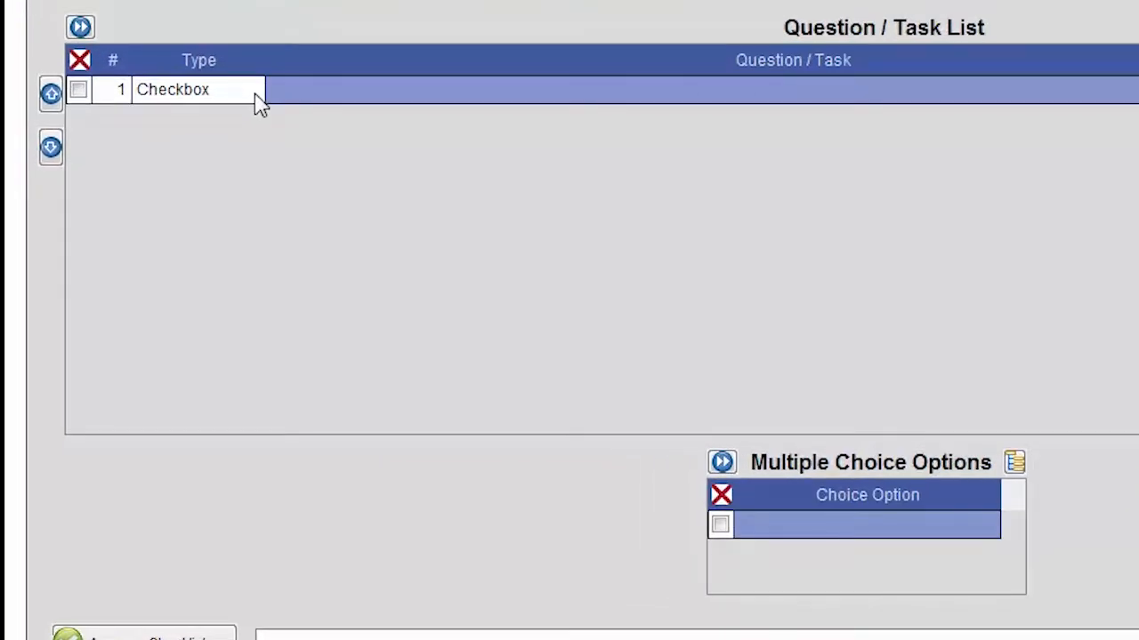
- Add "What is the Date?" as the first question, with the Date type
click(256, 98)
click(236, 140)
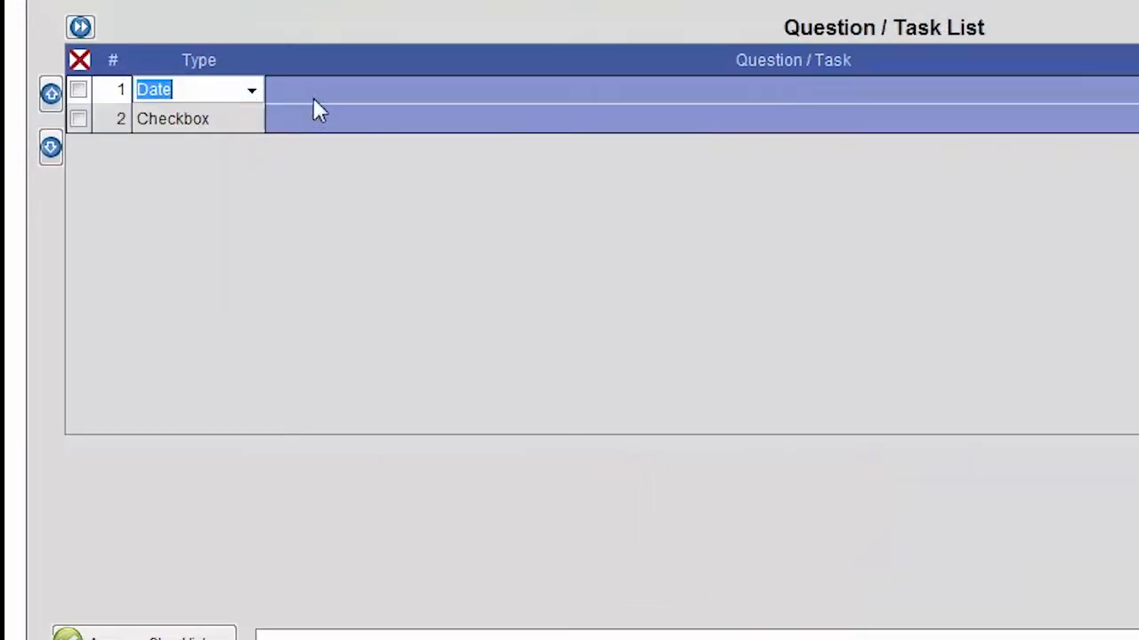
click(314, 90)
click(314, 90)
text(What is the Date)
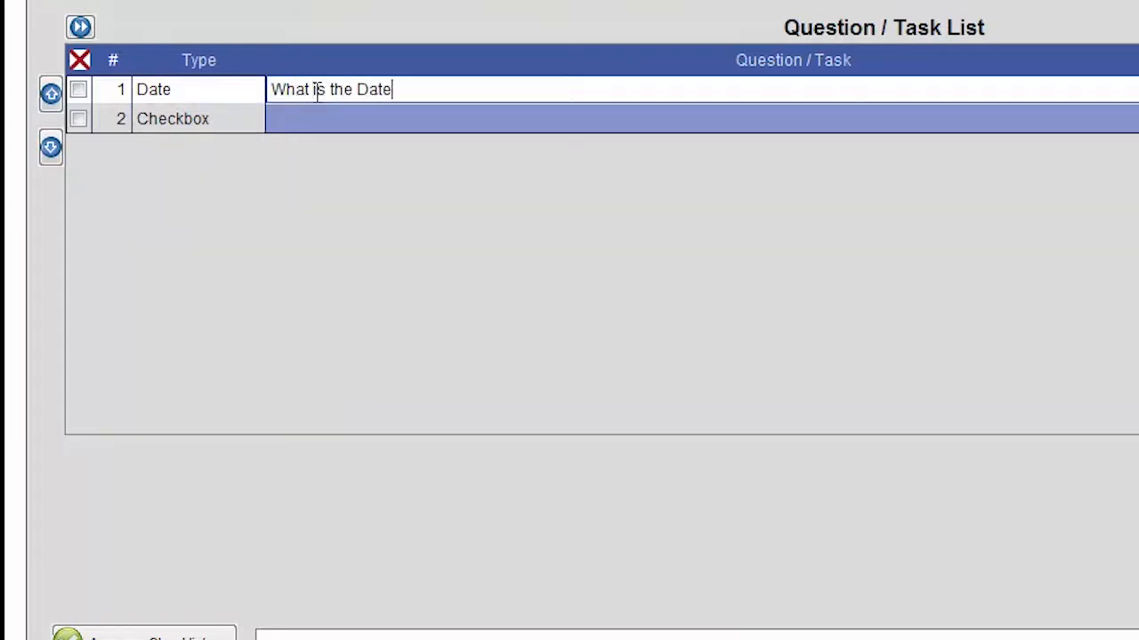
text(?)
- Add "Which Department?" as question 2, with the Multiple Choice type
click(253, 119)
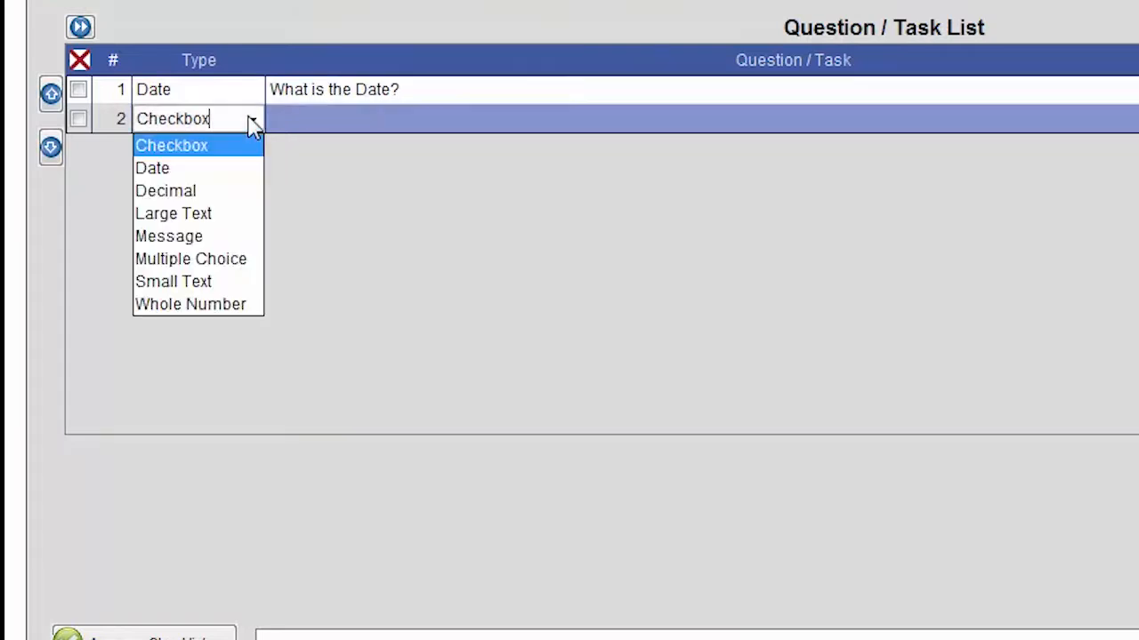
click(205, 257)
click(294, 120)
text(Which Department?)
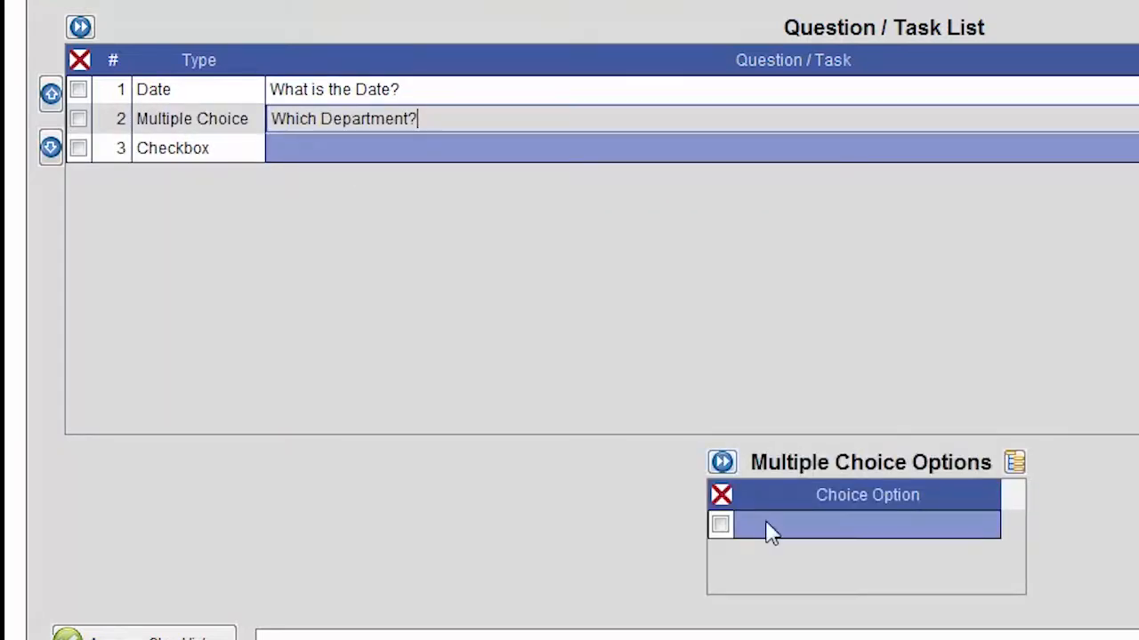
- Give the department question the choices "A. Maintenance", "B. Manufacturing" and "C. Storage/Inventory"
click(763, 527)
text(A. Maintenance)
key(Return)
click(771, 553)
text(B. Manufacturing)
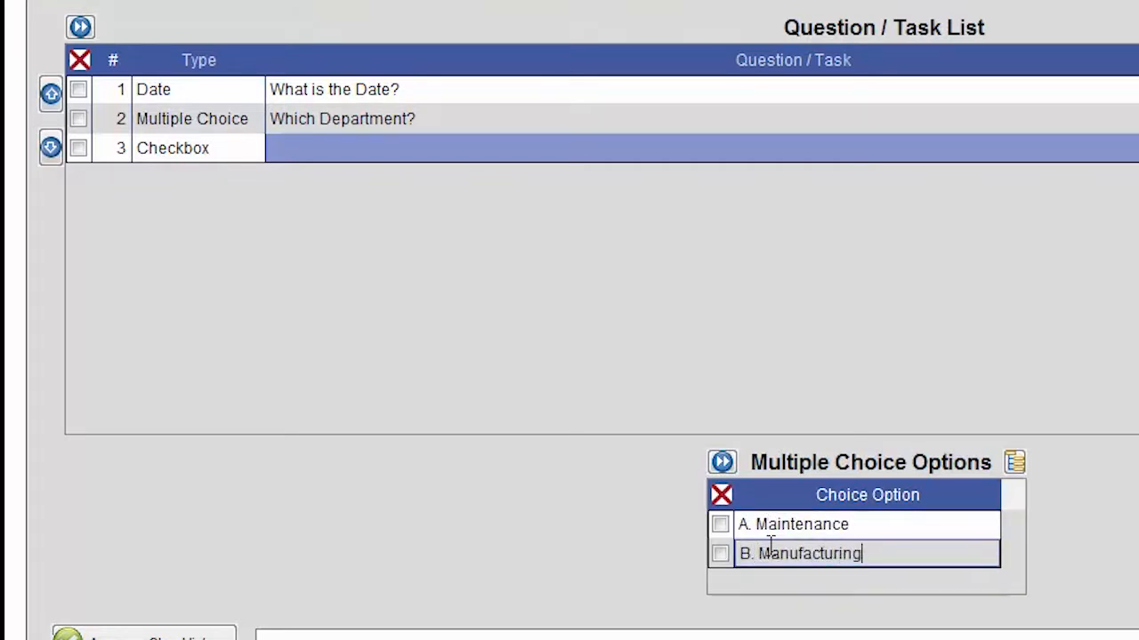
key(Return)
click(771, 578)
text(C. Storage/Inventory)
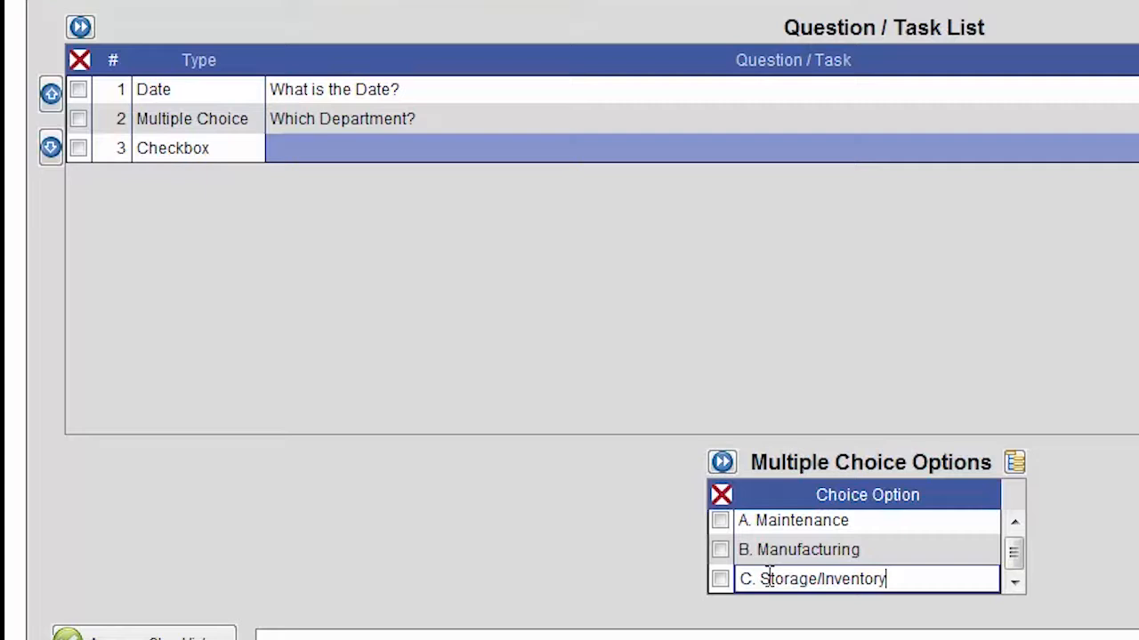
- Add "Clean Floors" as task 3, with the Checkbox type
click(230, 149)
click(252, 149)
click(256, 176)
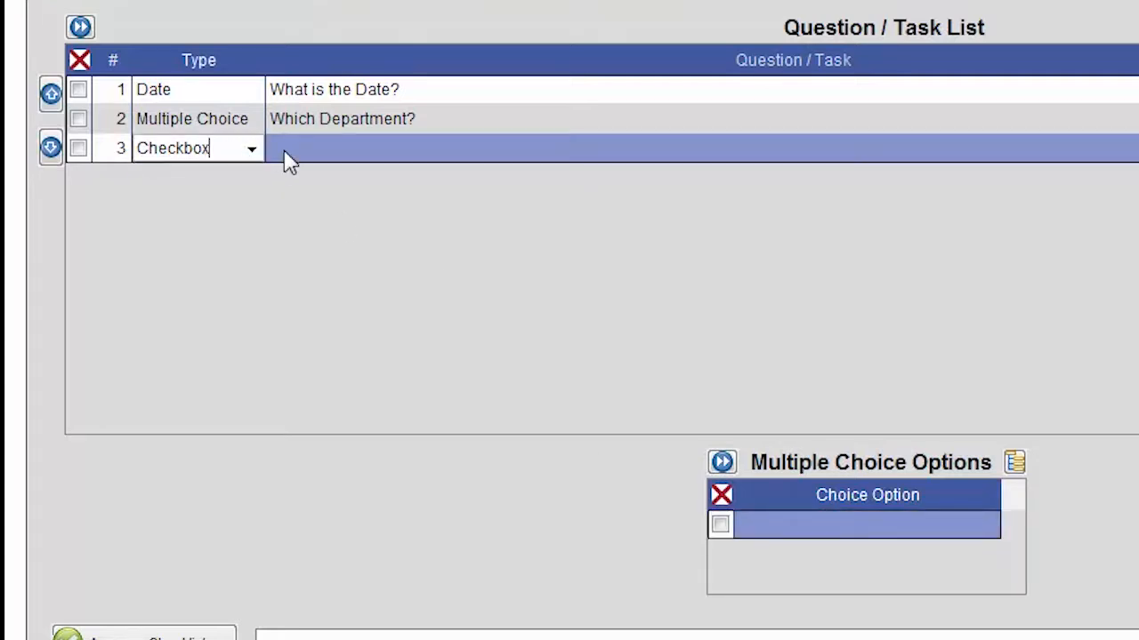
click(283, 148)
text(Clean Floors)
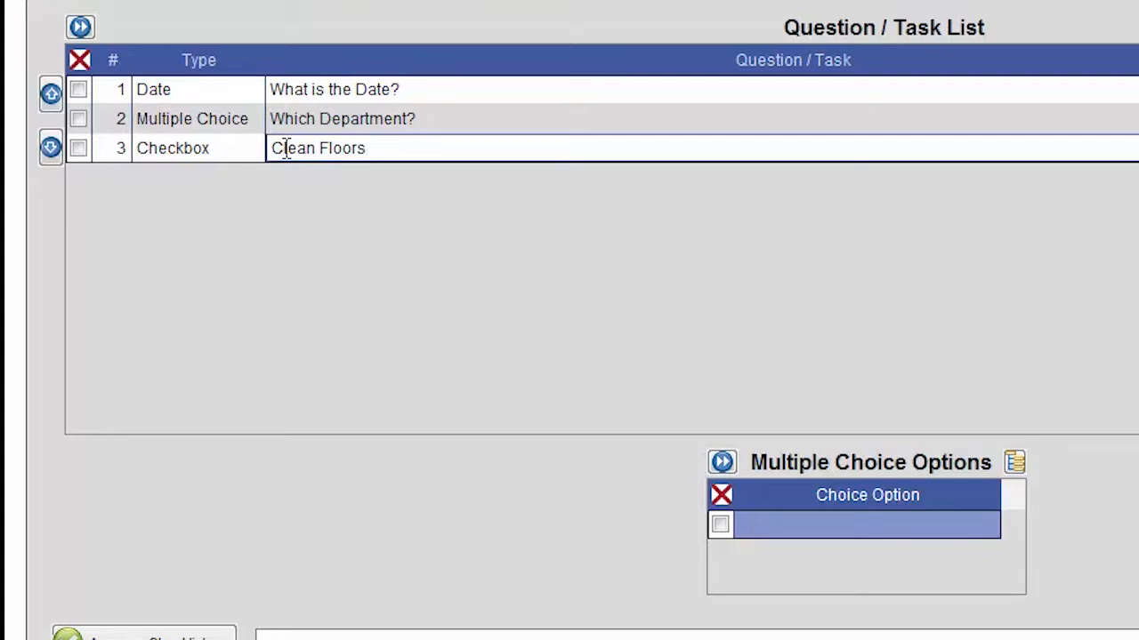
key(Return)
- Add "How Many Pieces of Equipment require attention?" as question 4, with the Whole Number type
click(191, 177)
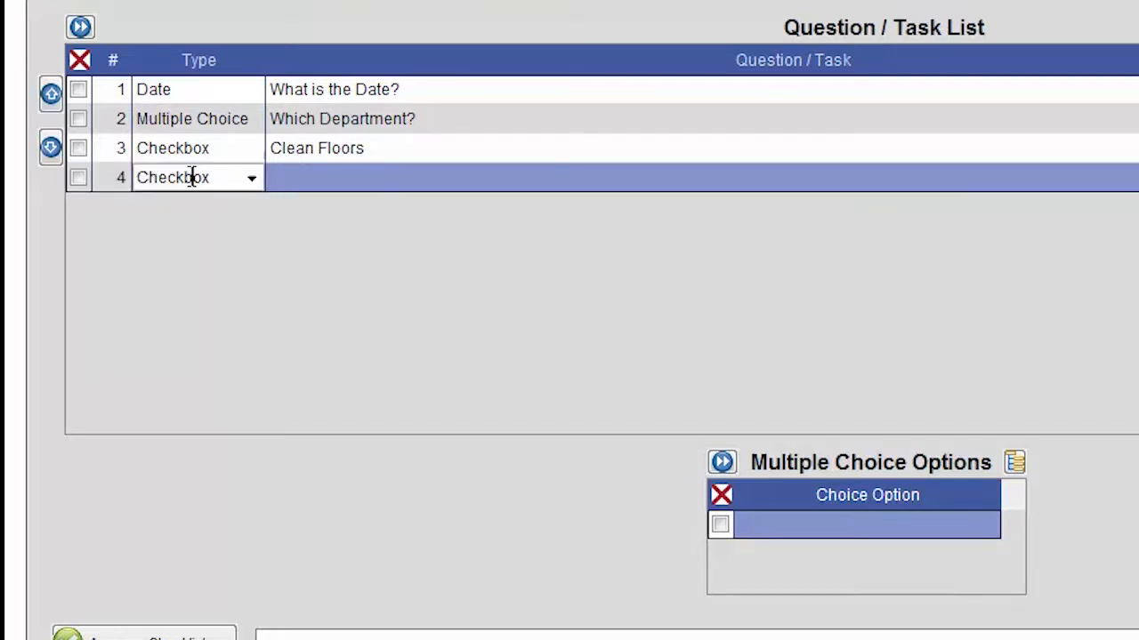
click(253, 180)
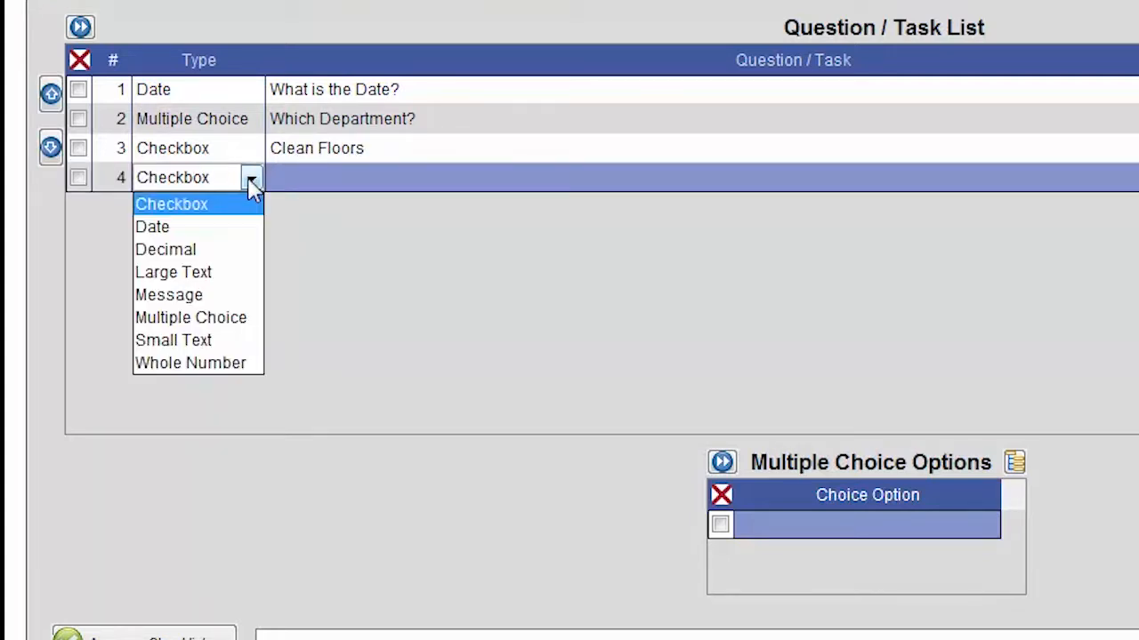
click(203, 365)
click(332, 177)
text(Ho)
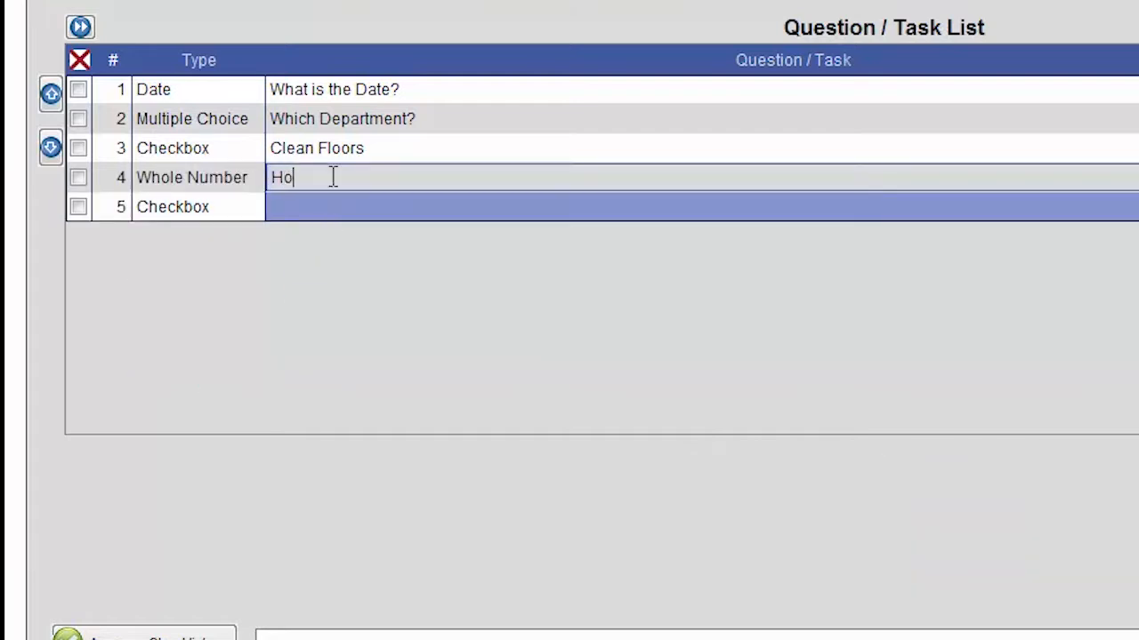
text(w Many Pieces of )
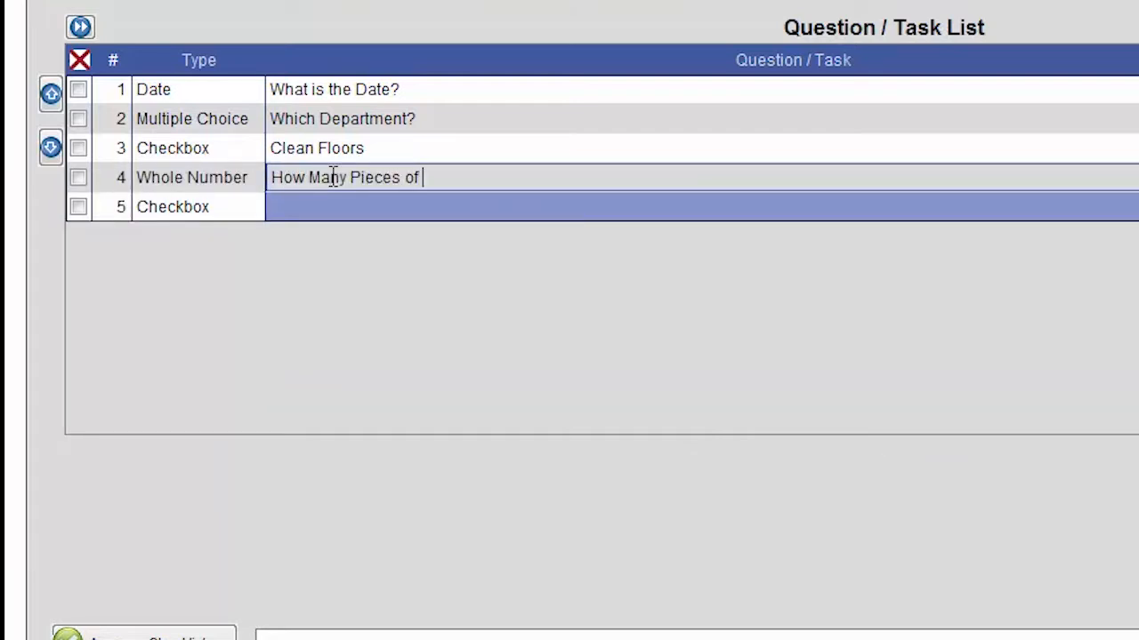
text(Equipment require attention?)
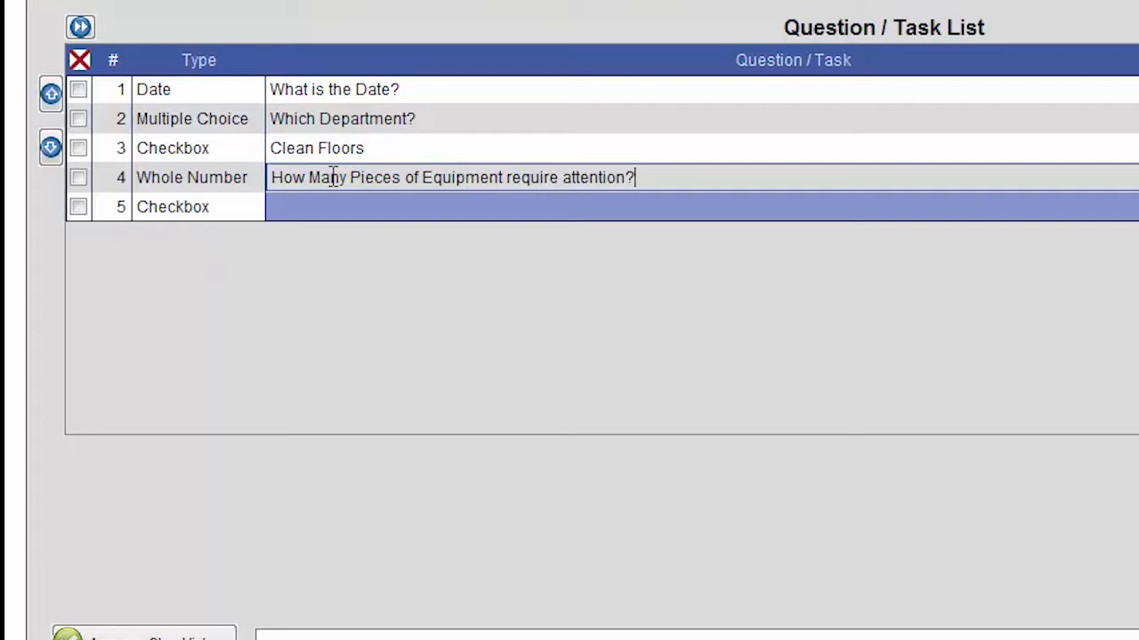
- Add "List any issues or malfunctions noticed" as item 5, with the Large Text type
click(218, 206)
click(251, 208)
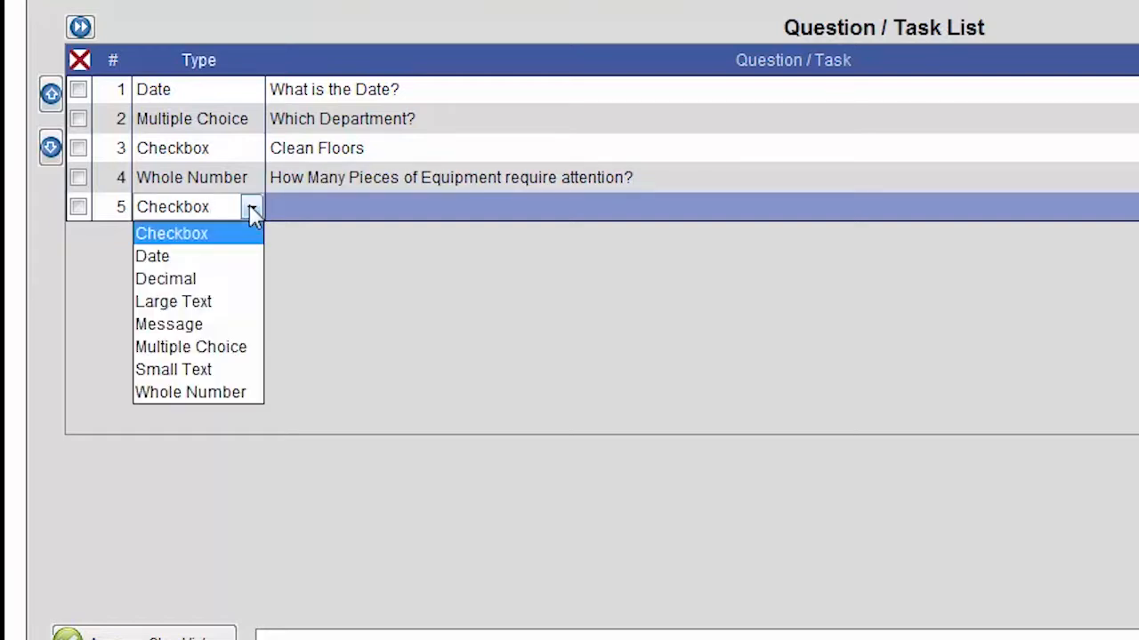
click(213, 301)
click(305, 207)
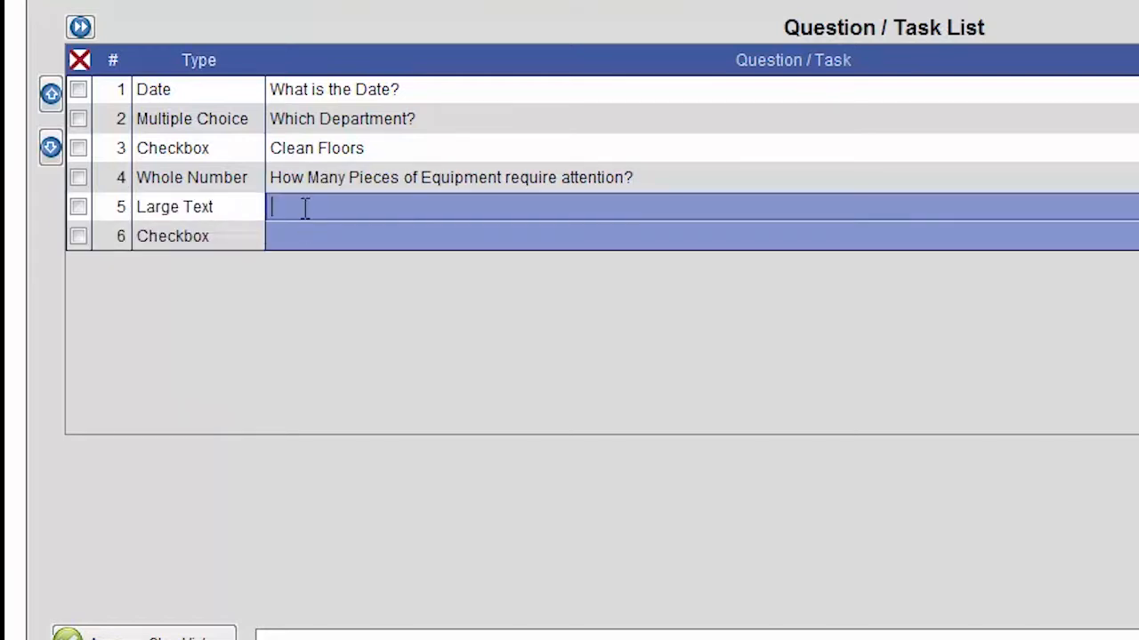
text(List)
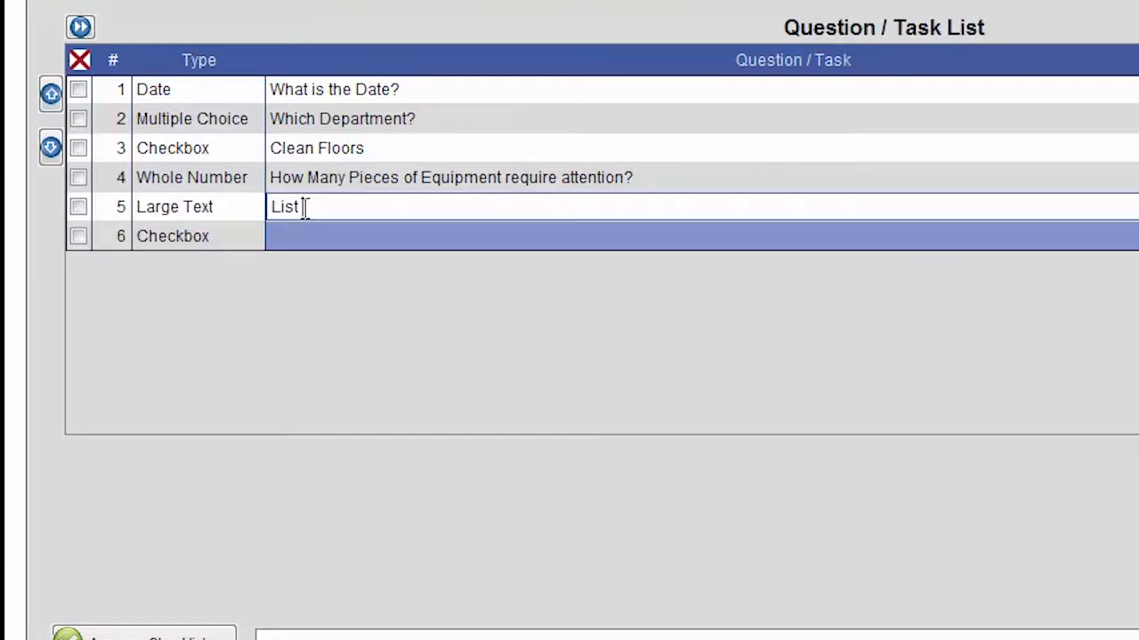
text( any issues or mal)
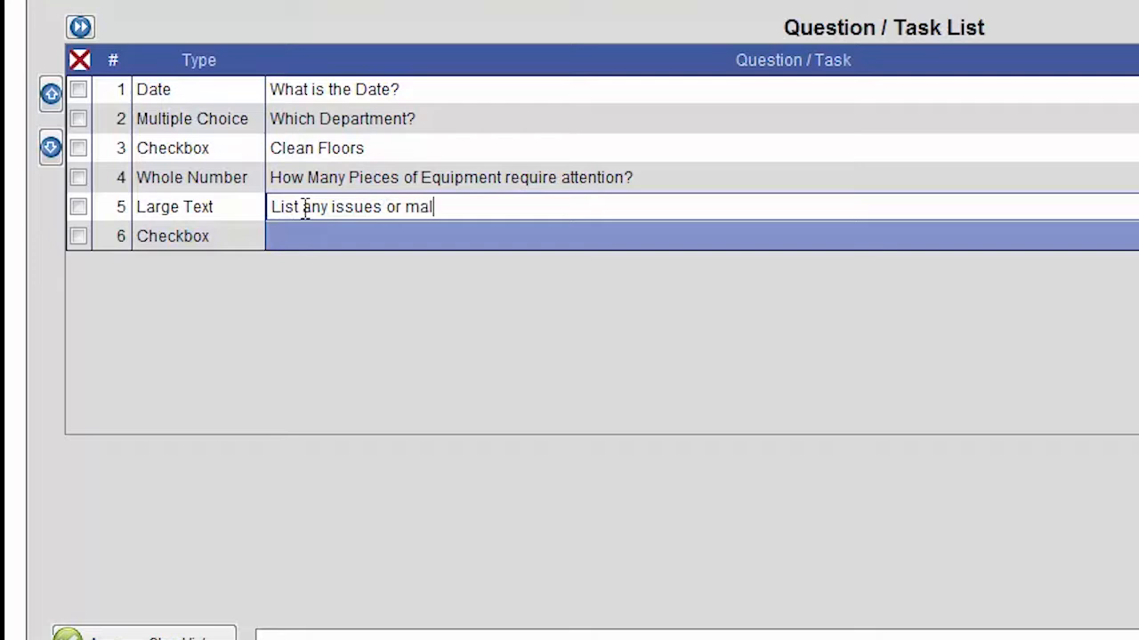
text(functions noticed)
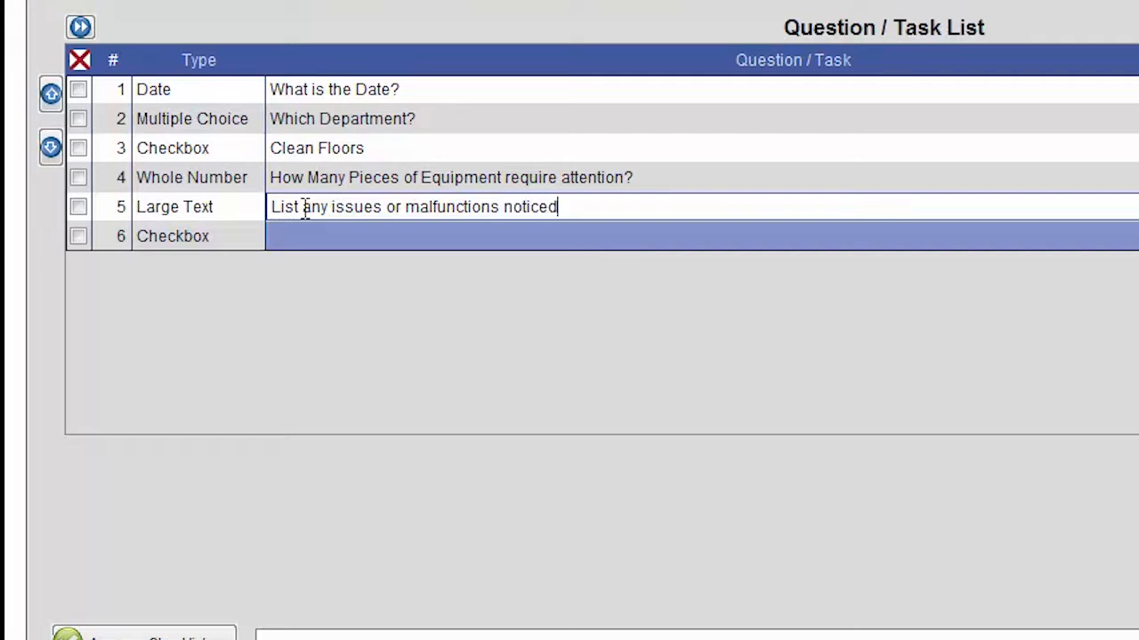
- Add a closing Message item reading "All Done!" as item 6
click(205, 242)
click(255, 238)
click(204, 354)
click(291, 243)
text(All Done)
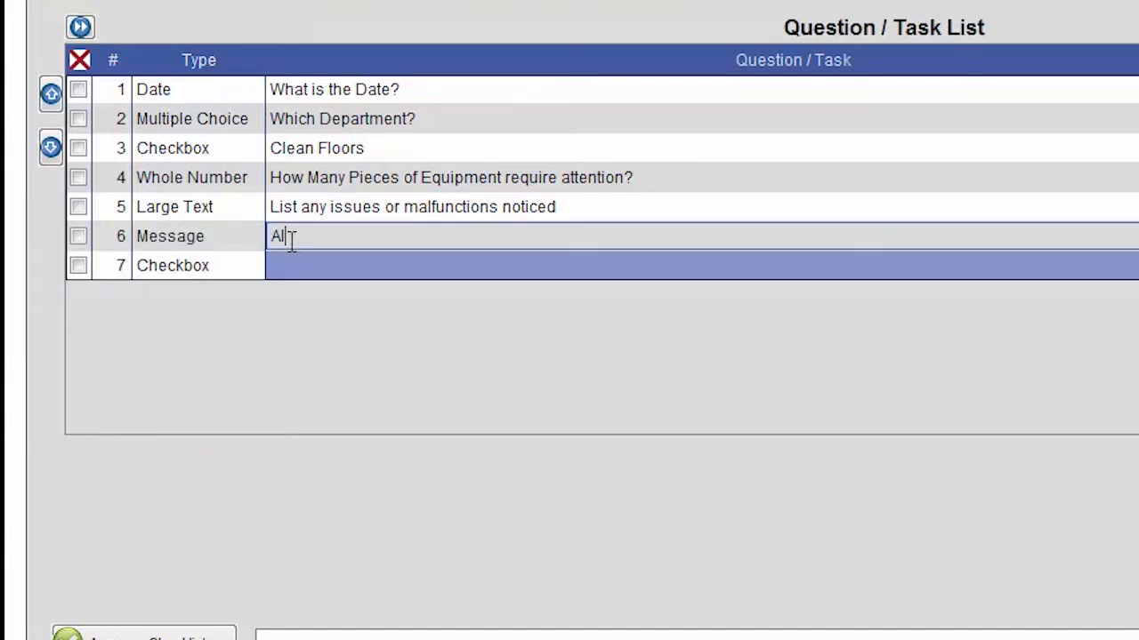
text(!)
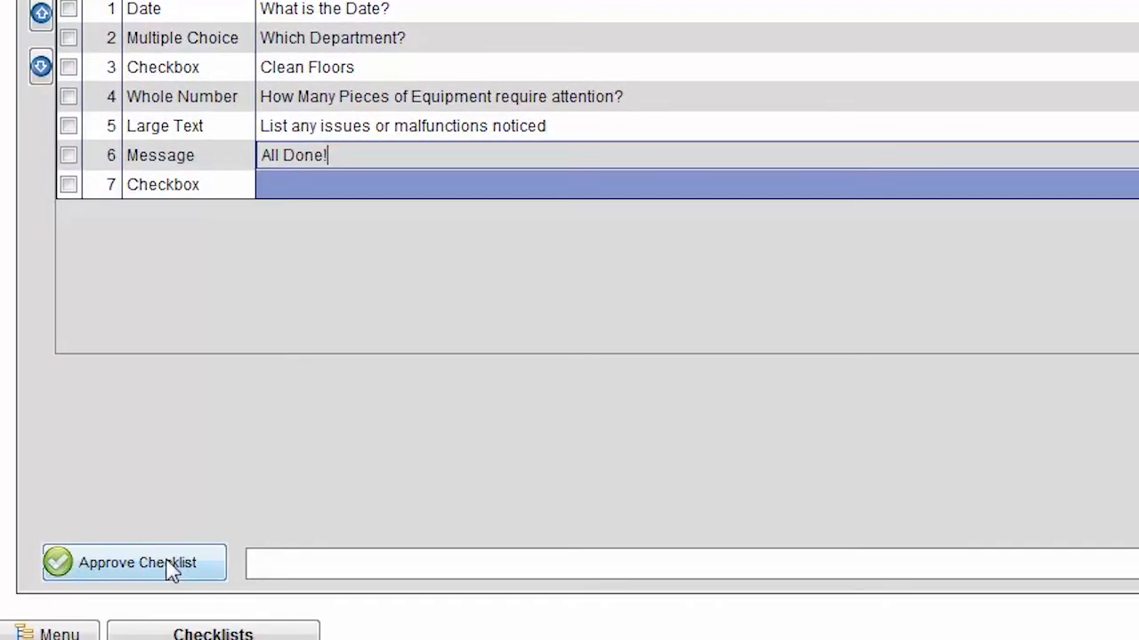
- Approve the End of Shift checklist and save its record
click(172, 571)
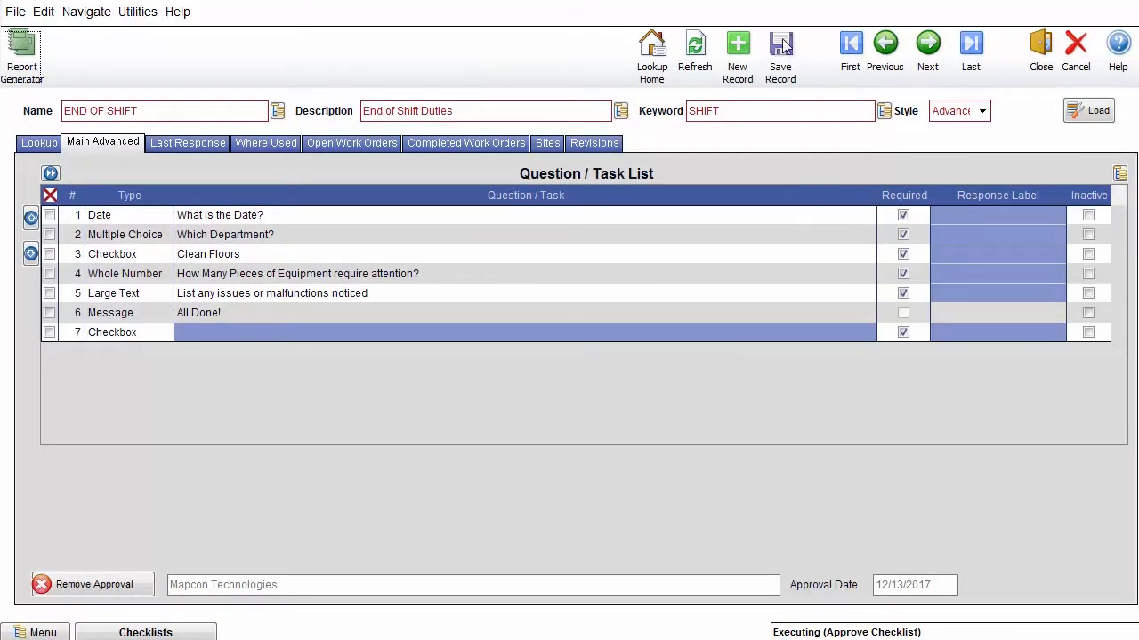
click(878, 9)
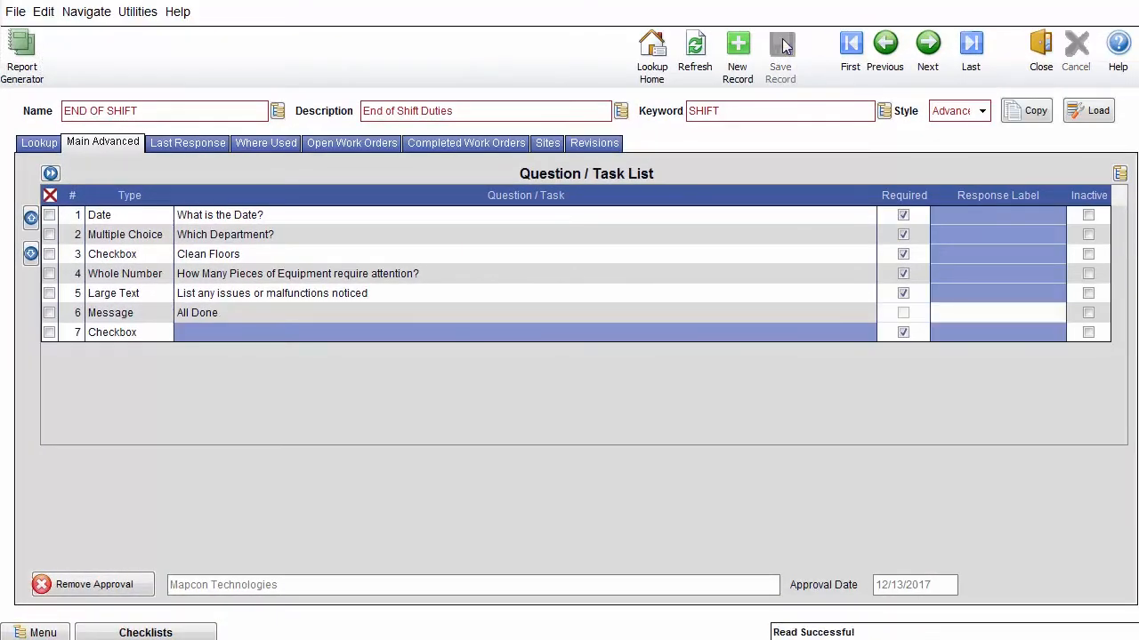